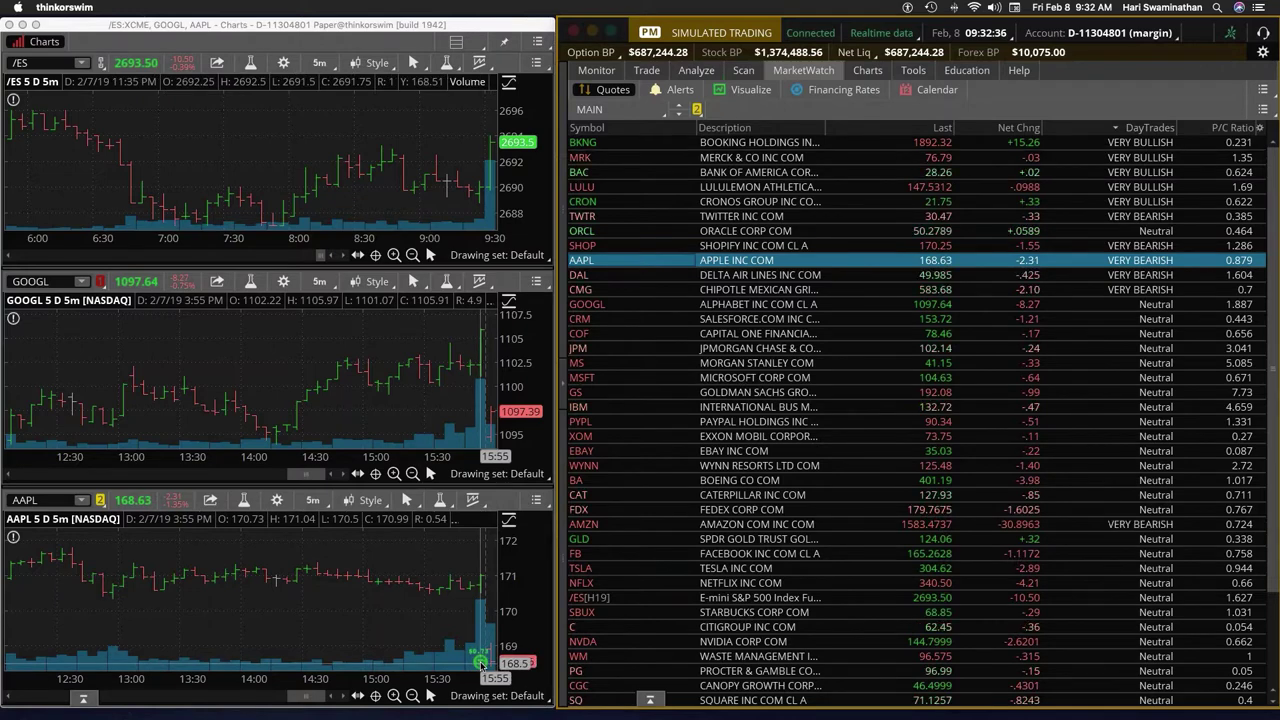
Show GOOGL's Risk Profile on the Analyze tab, with the third chart switched from AAPL to GOOGL.
mouse_move(481, 664)
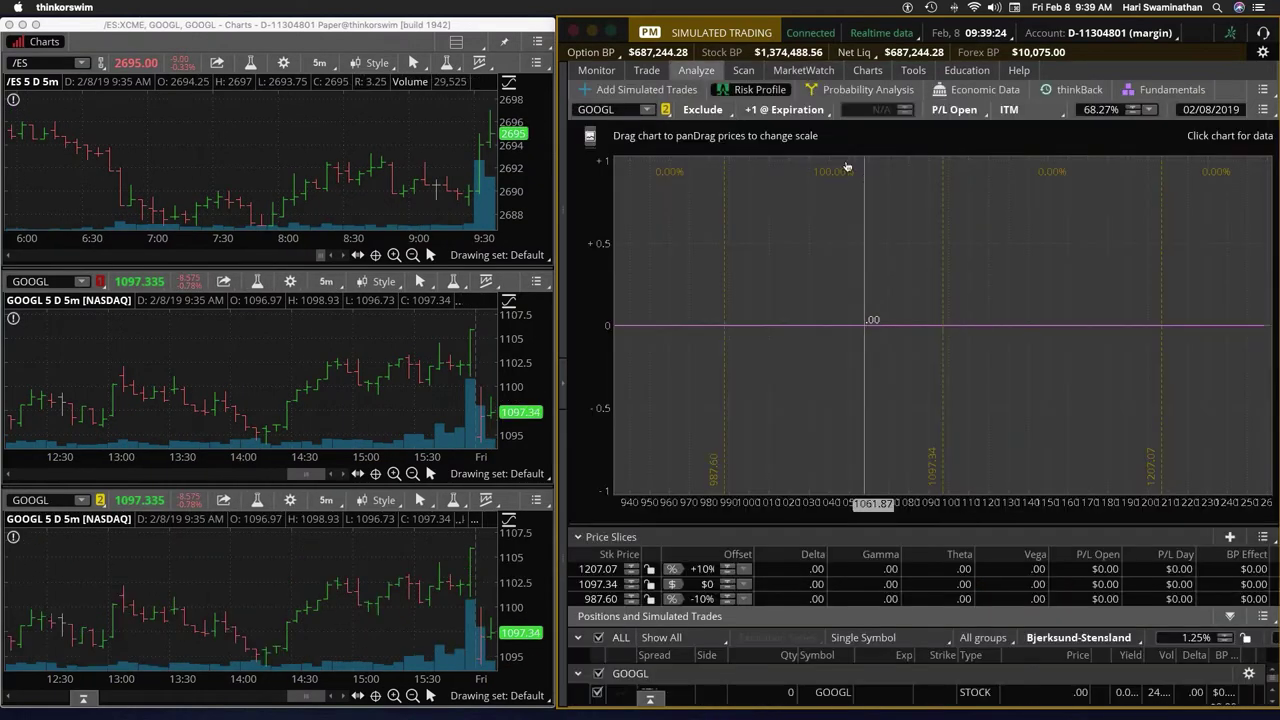
Load the GOOGL 8 FEB 19 weekly chain in Add Simulated Trades, adding then deleting a trial 1100 call.
click(646, 89)
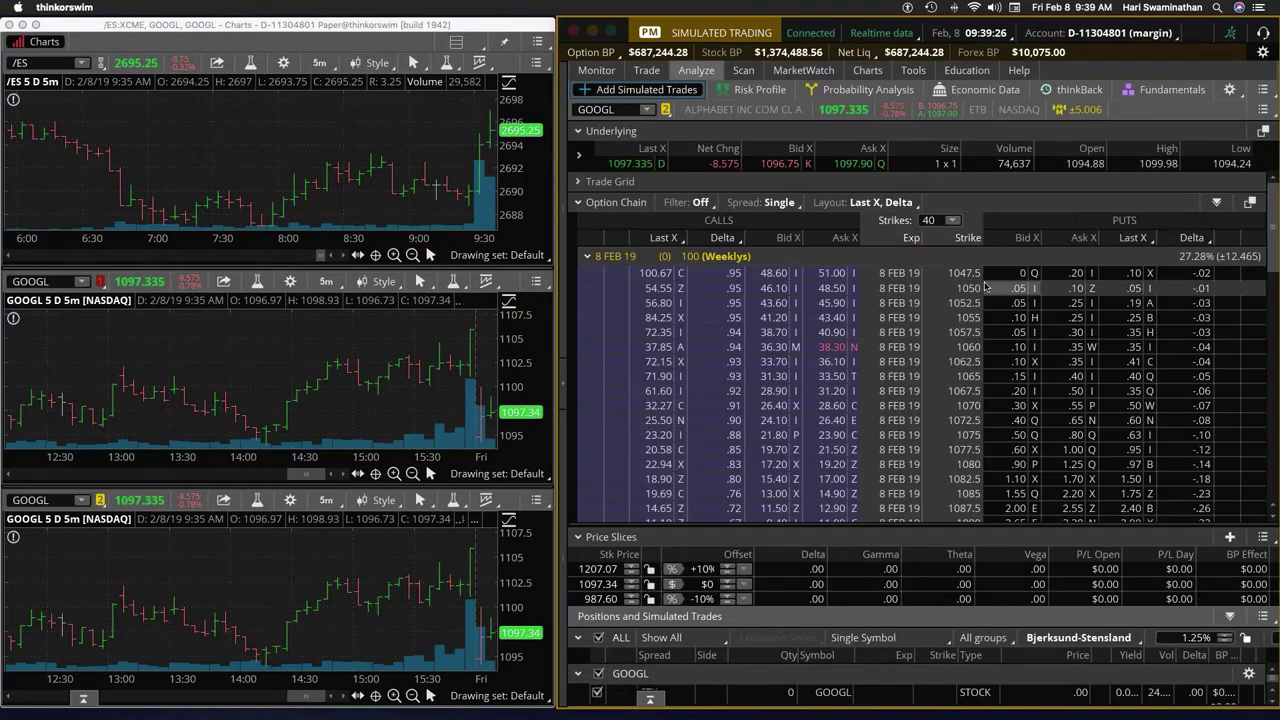
scroll(897, 318, down, 5)
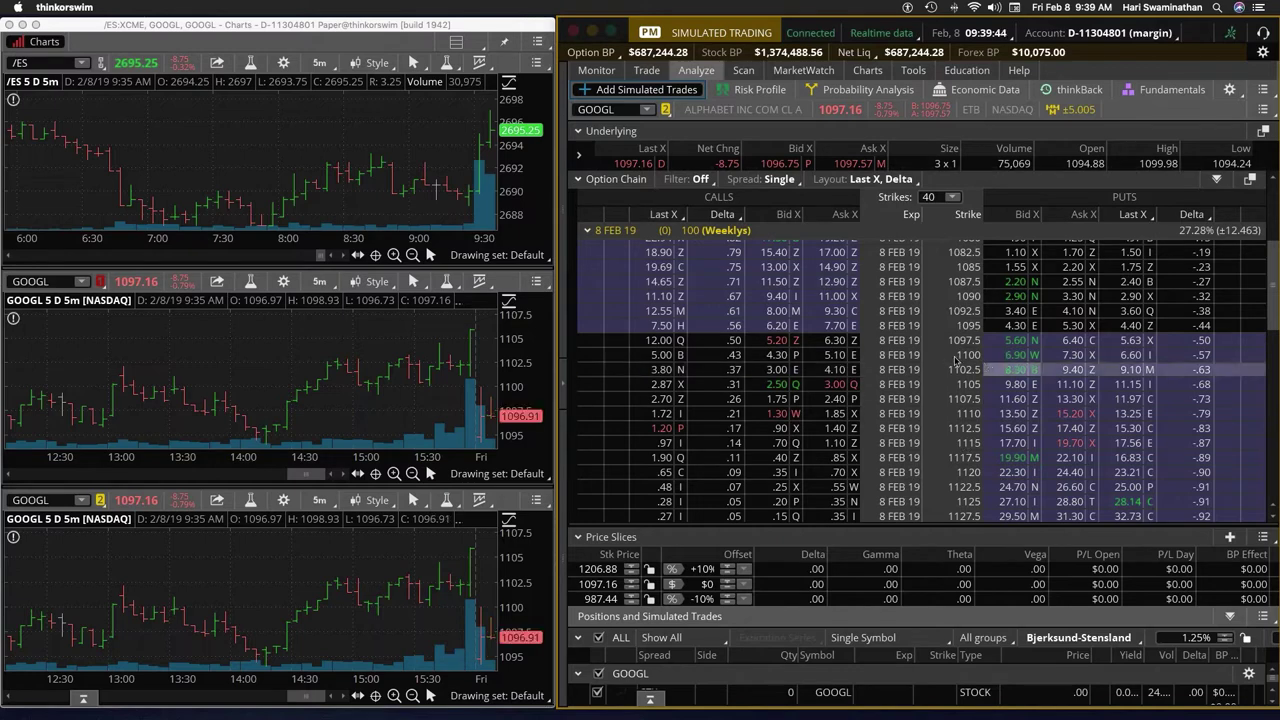
click(818, 360)
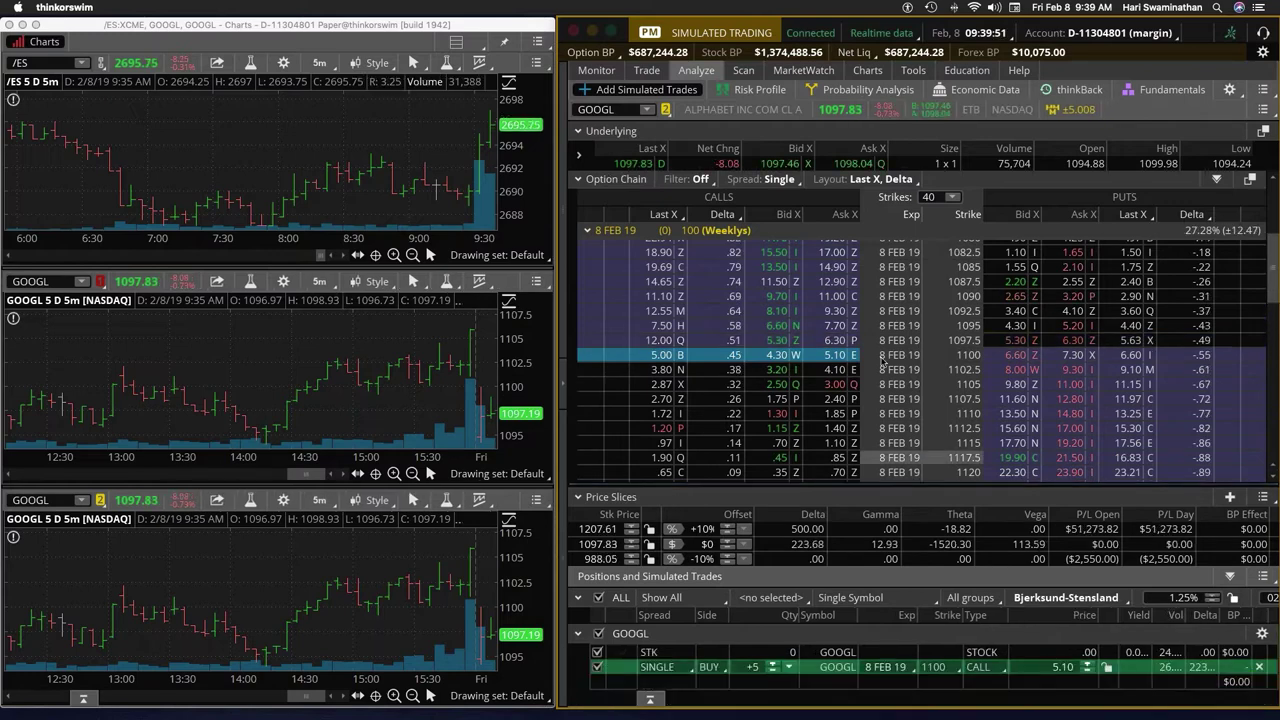
key(Delete)
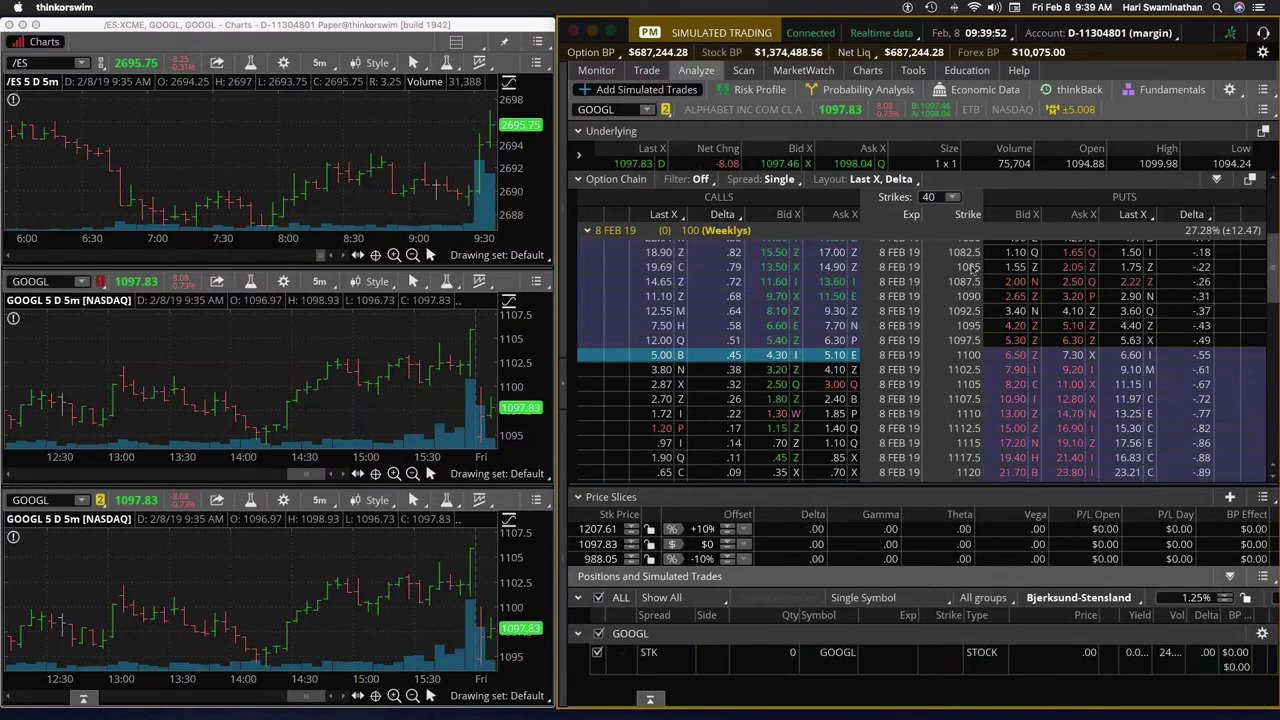
scroll(985, 273, down, 1)
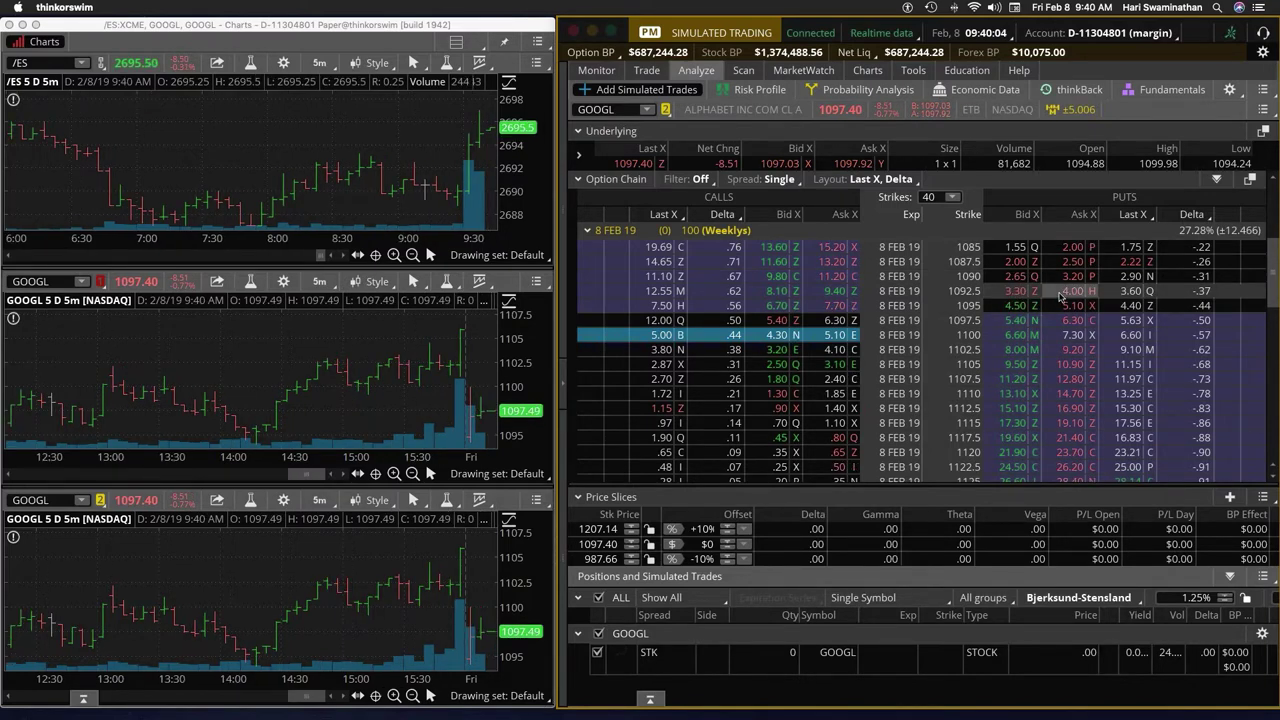
Place a paper buy of five GOOGL 1092.5 puts from the ask at a 3.50 limit.
click(1058, 293)
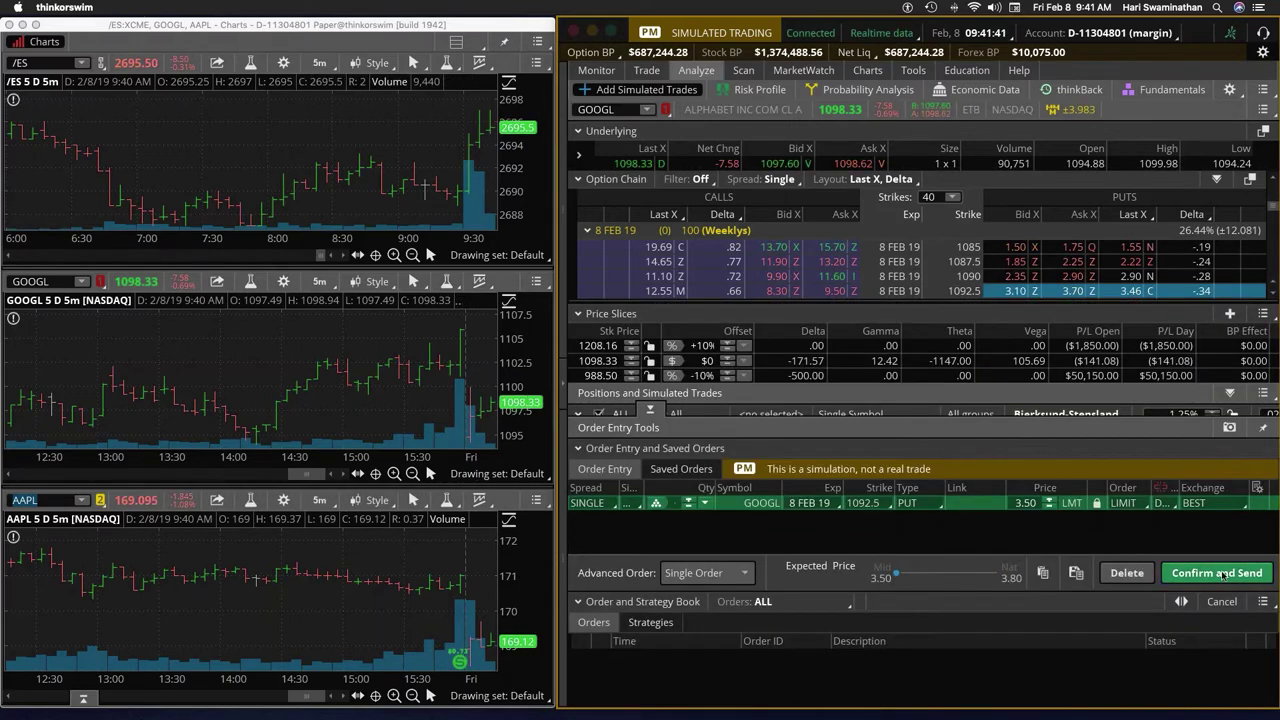
click(1216, 572)
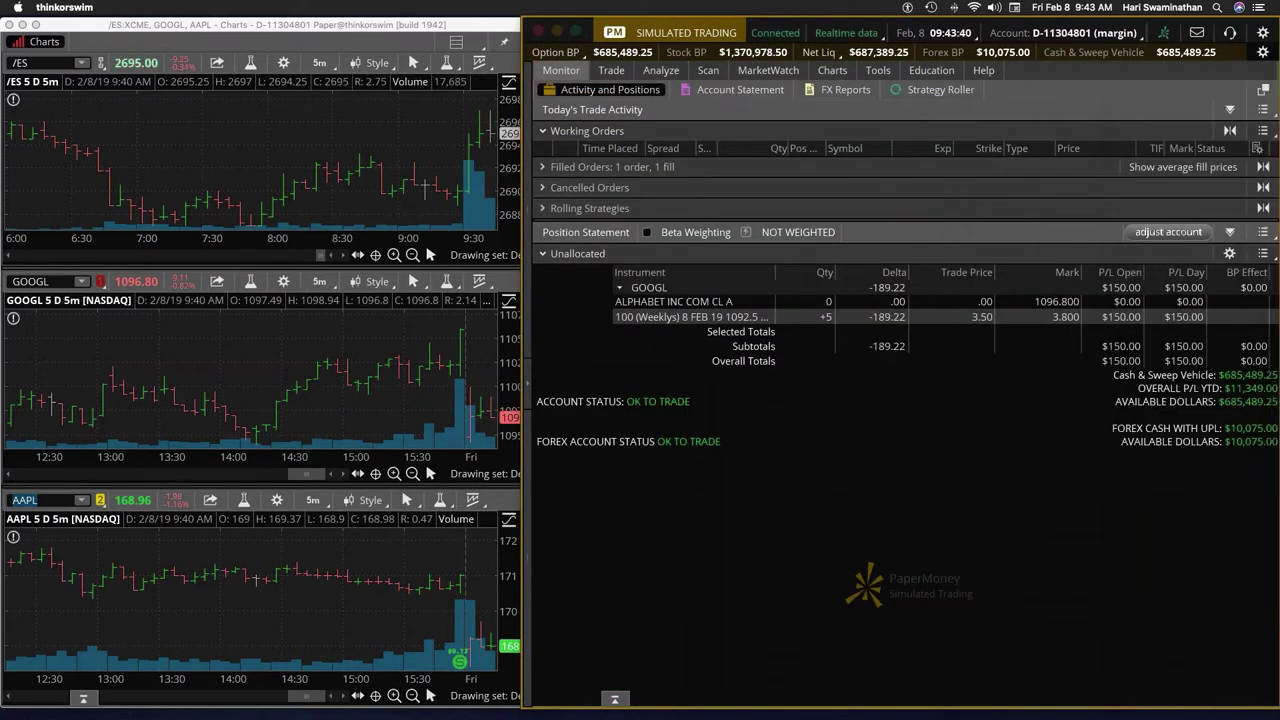
Maximize the trading window and set the GOOGL put sell order quantity to 2.
drag(1020, 22, 940, 22)
double_click(940, 22)
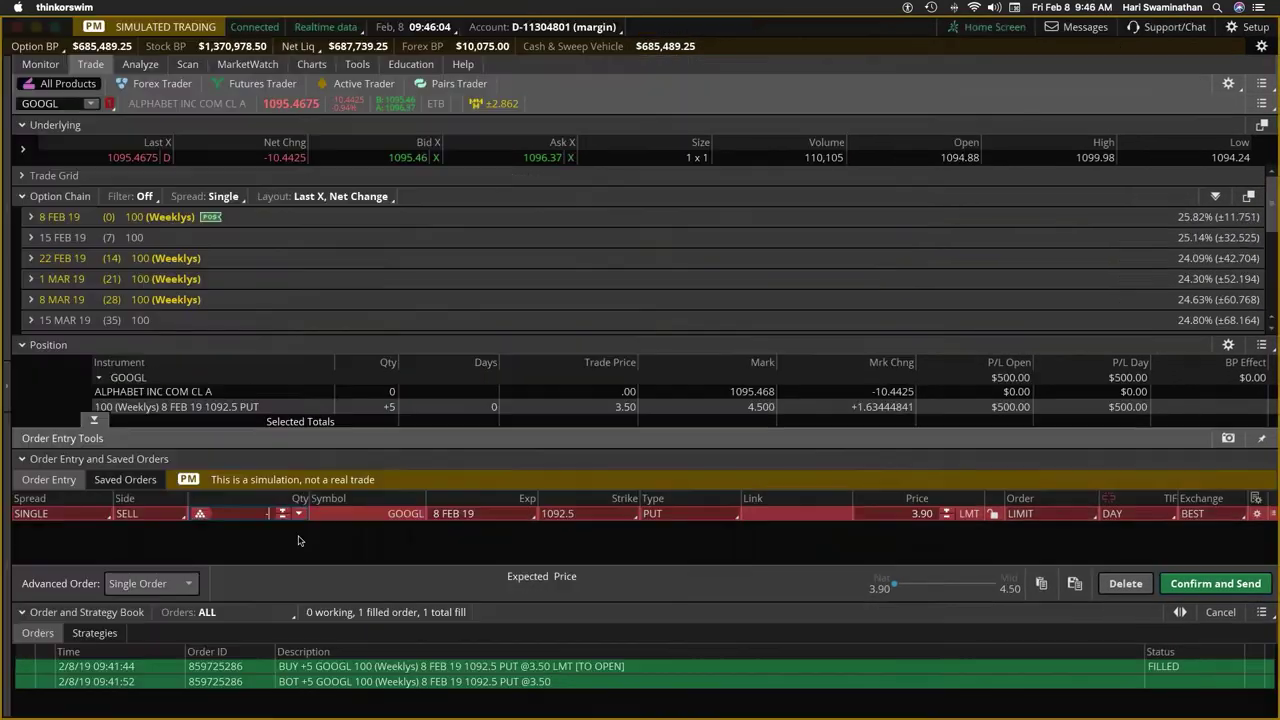
text(2)
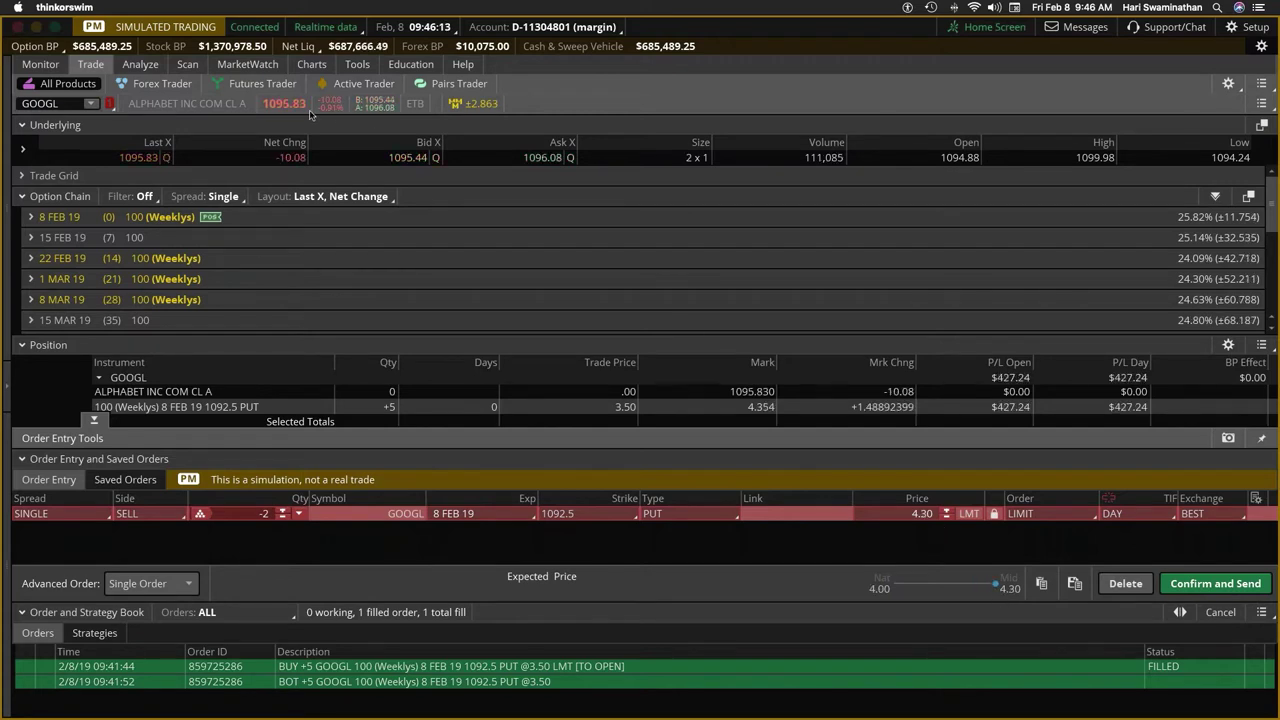
Raise the pending sell order to the 4.50 mid and send it, closing two puts.
click(41, 64)
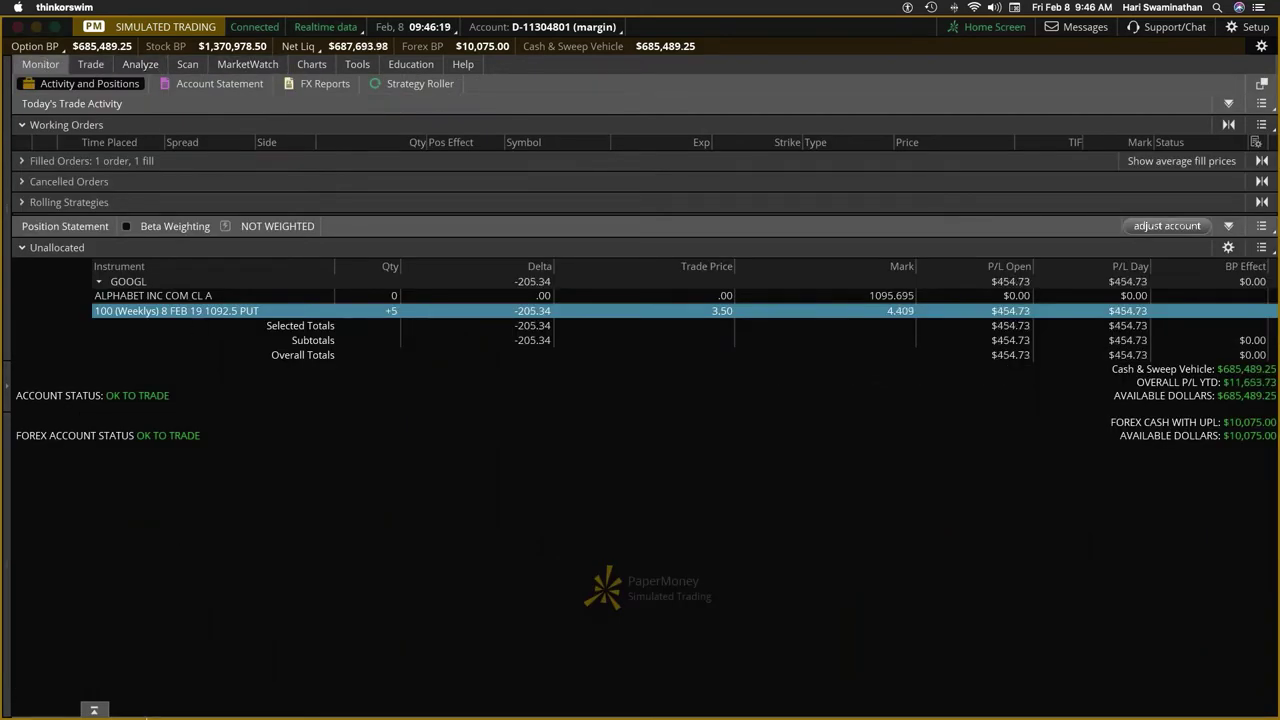
click(95, 710)
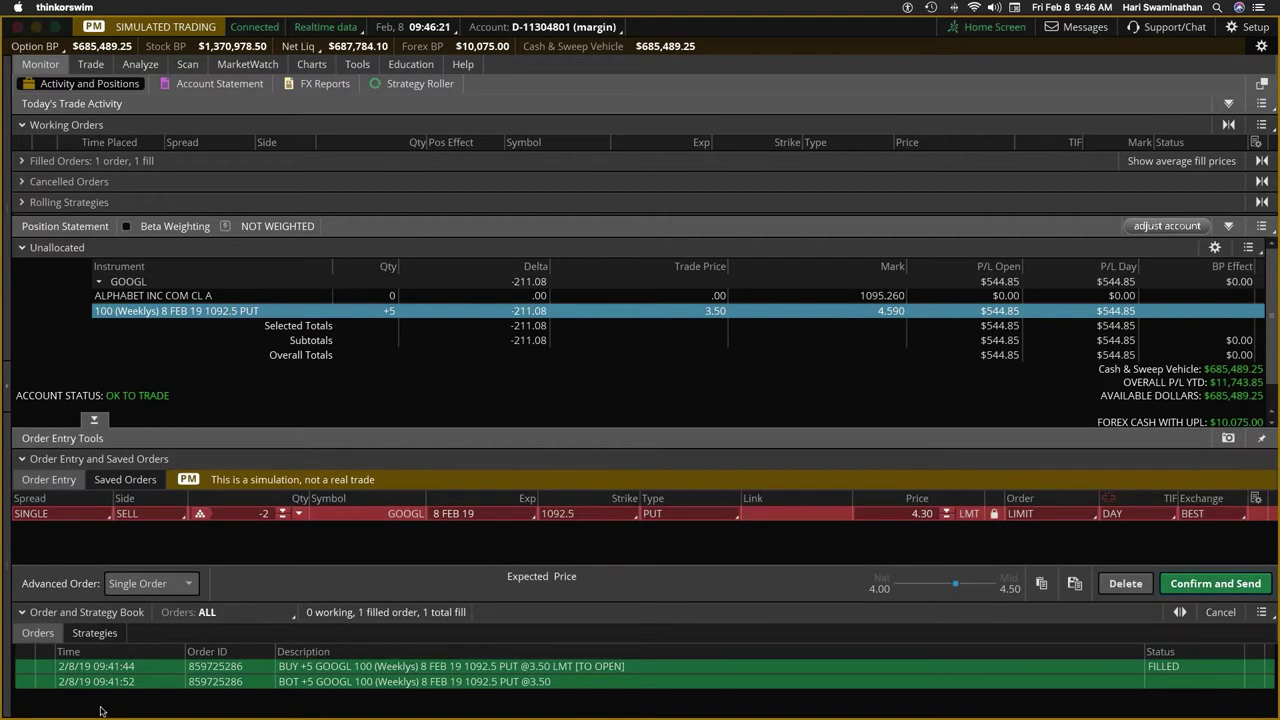
click(995, 589)
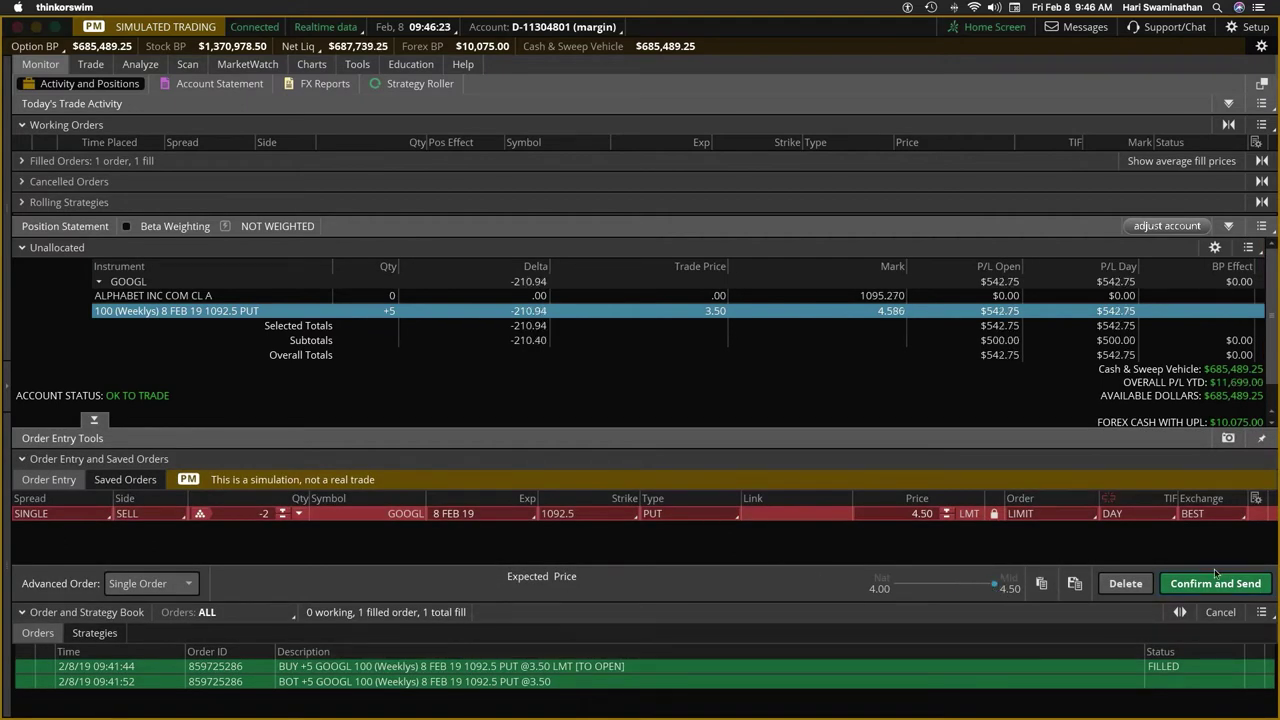
click(1195, 585)
click(1222, 574)
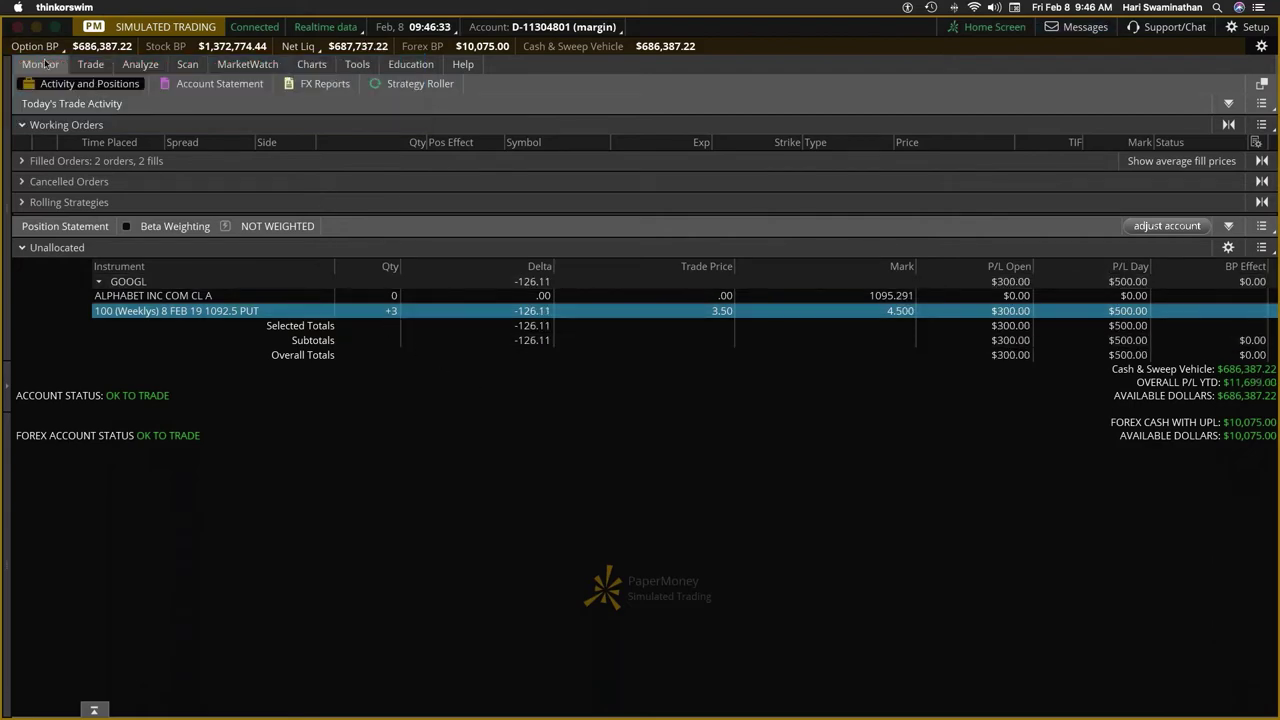
Restore the trading window beside the charts and stage a 4.40 limit sell of the 3 GOOGL puts.
click(55, 28)
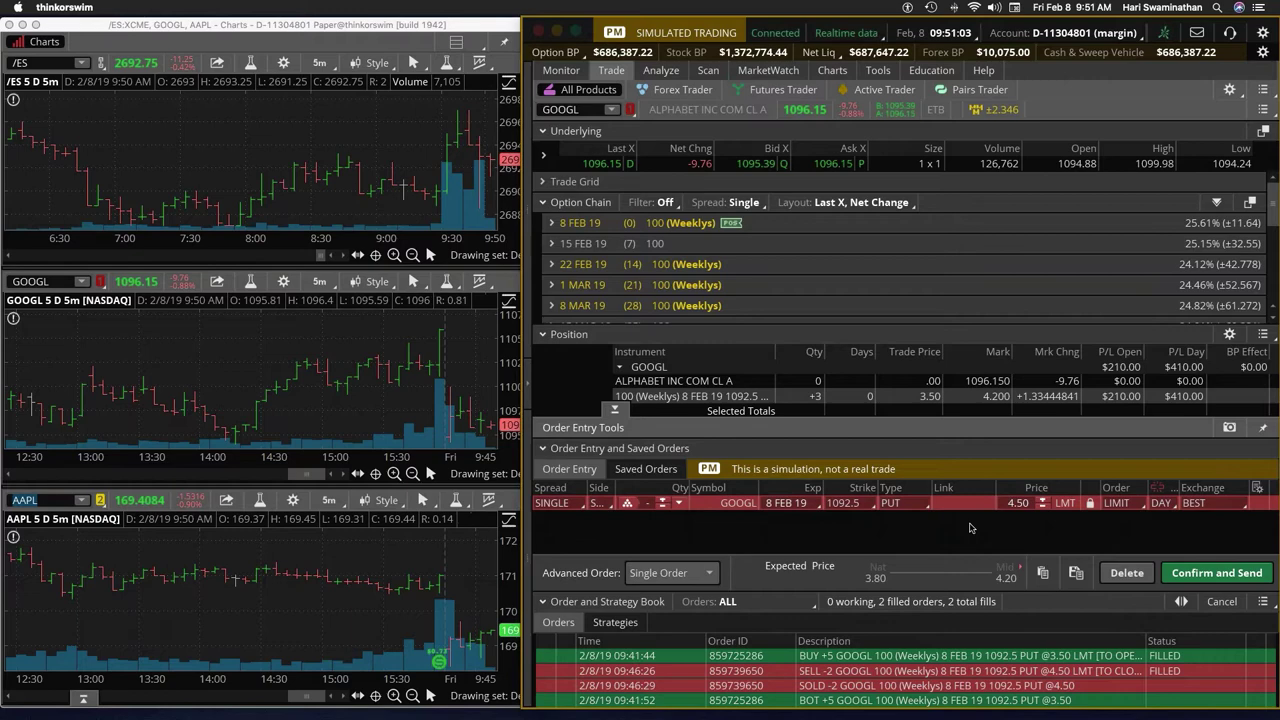
Lower the sell of the three GOOGL 1092.5 puts to 4.30 and send it.
click(1041, 507)
click(1217, 572)
click(1218, 574)
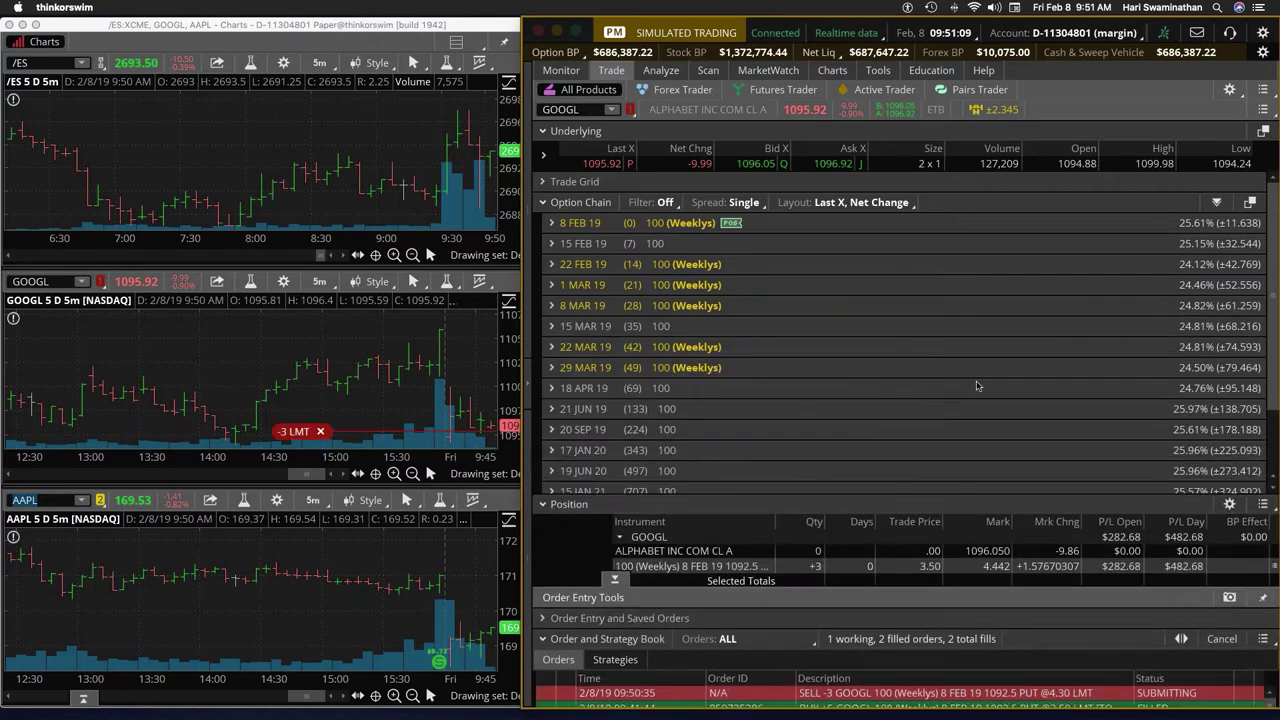
Cancel and replace the working sell order so all GOOGL puts close, for $410 day P/L.
click(570, 72)
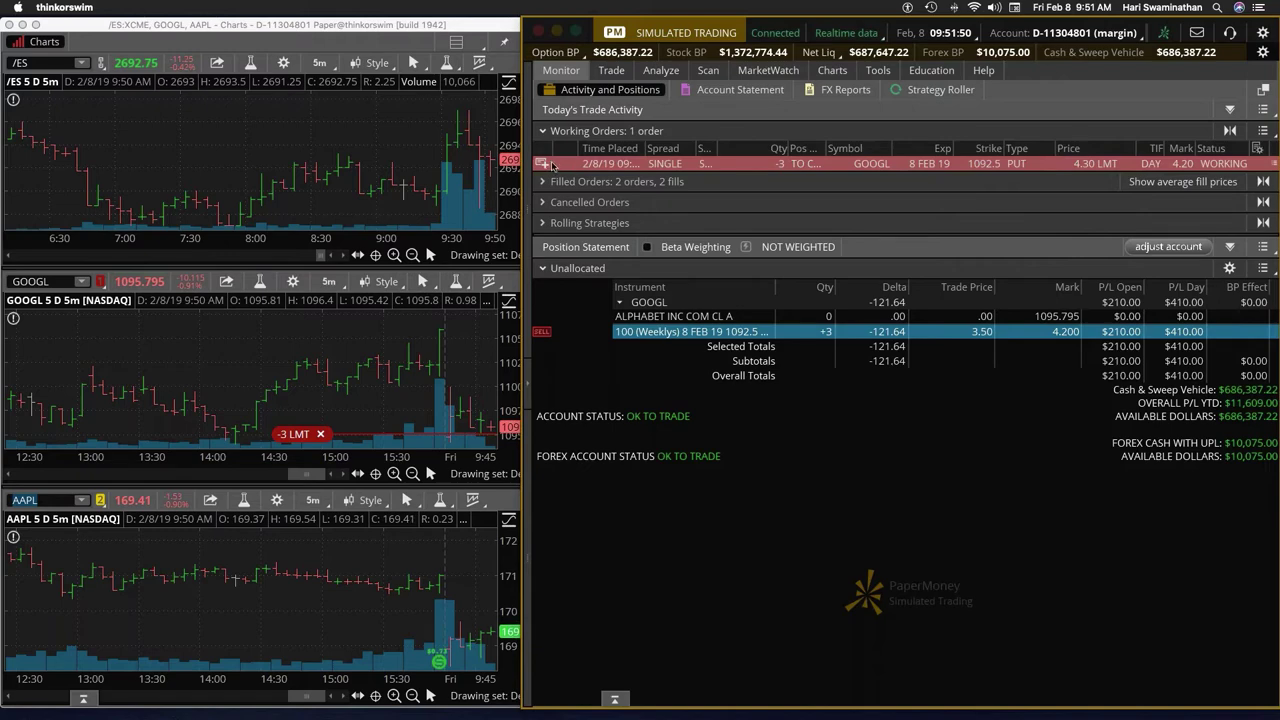
right_click(564, 165)
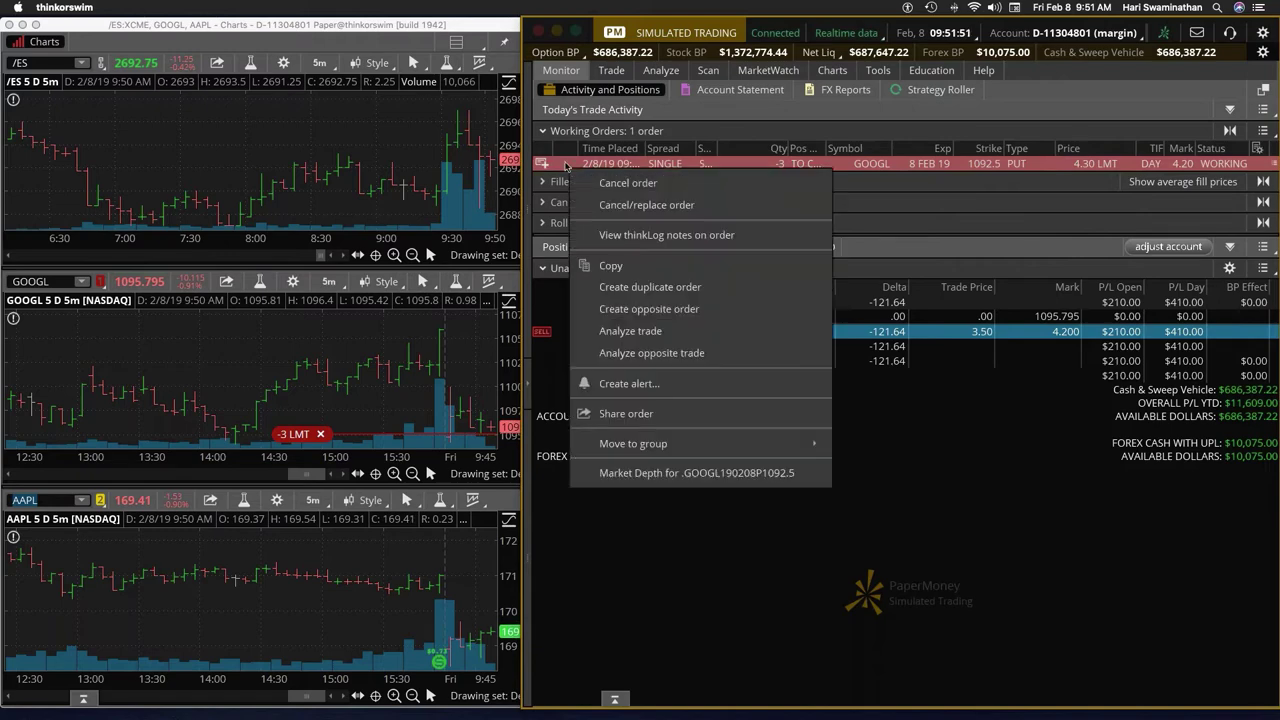
click(625, 206)
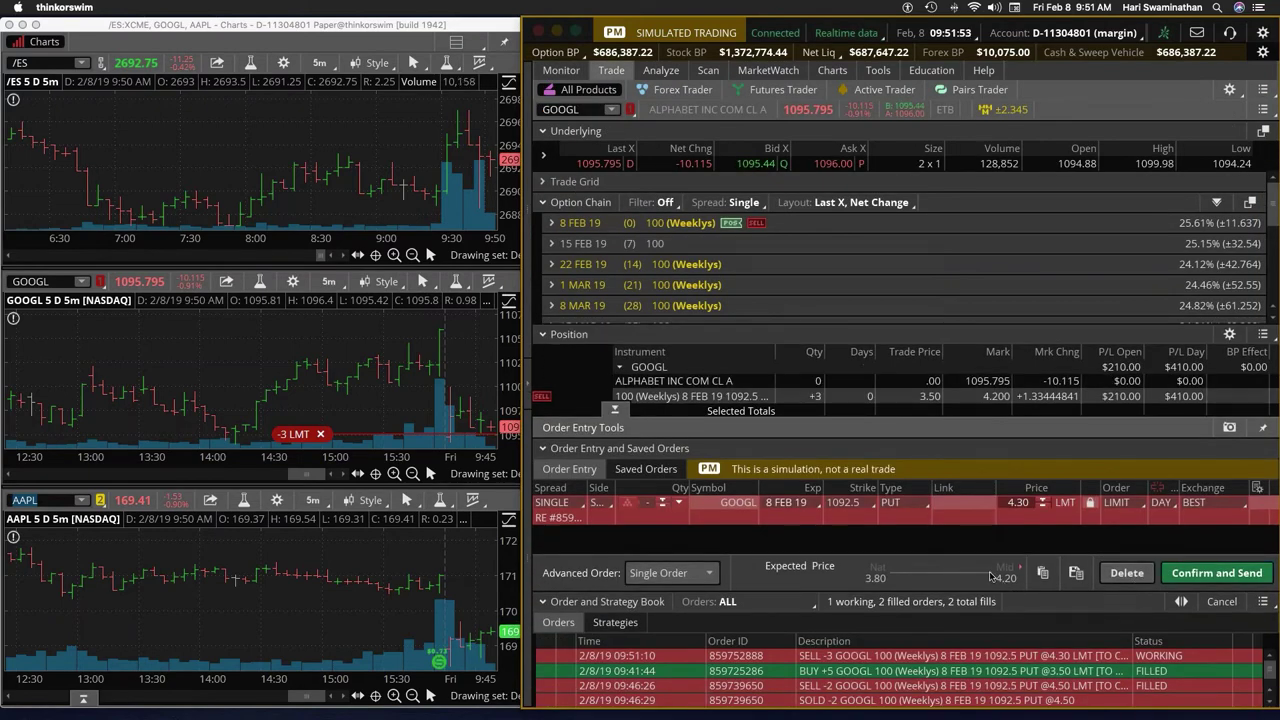
click(1216, 573)
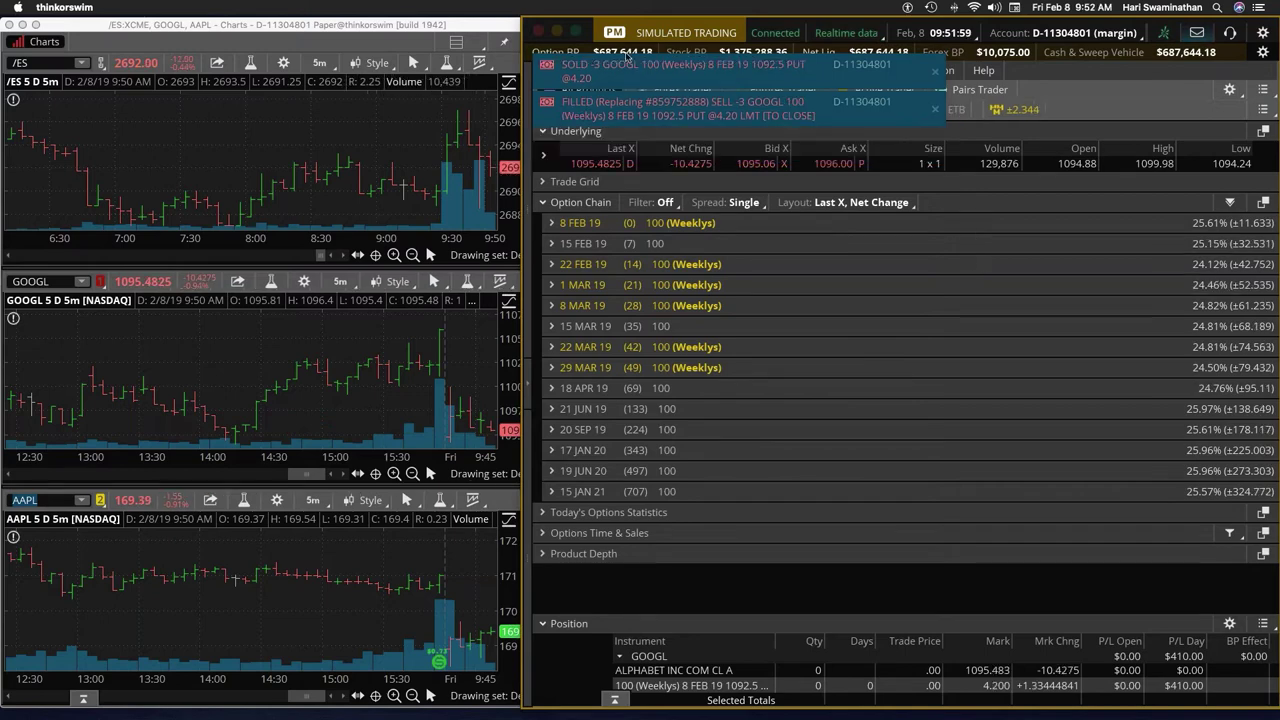
click(585, 72)
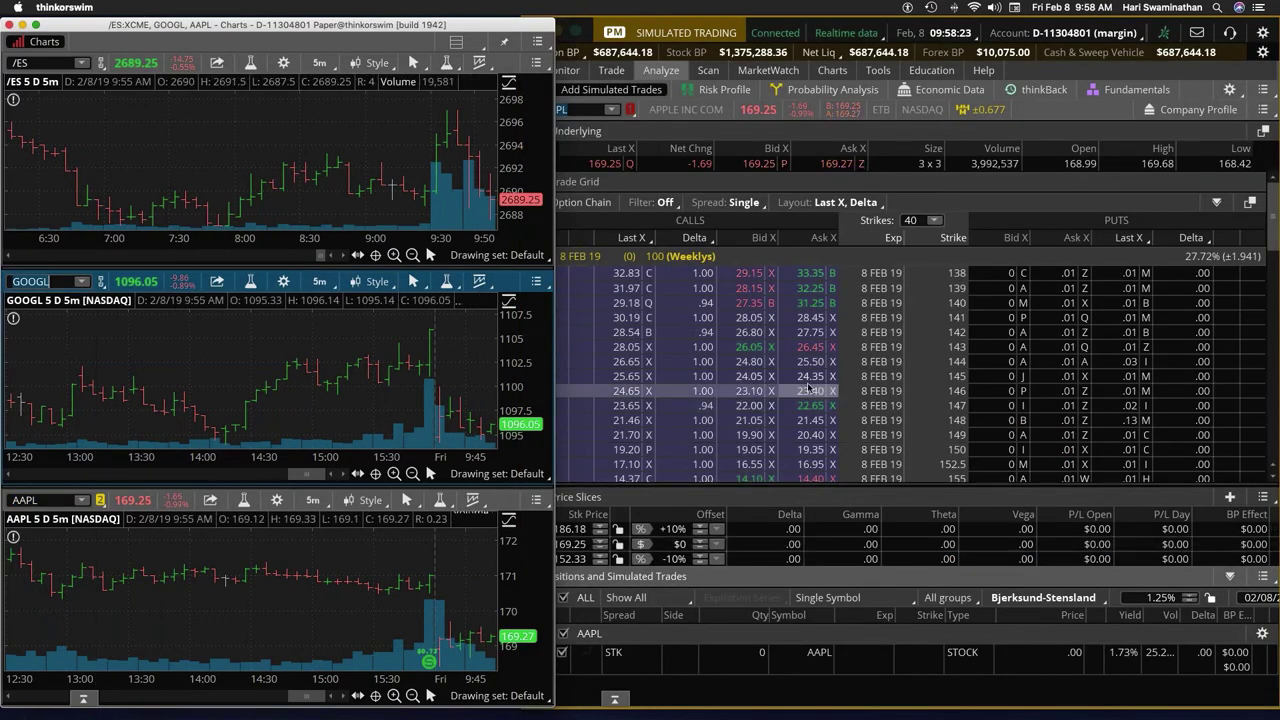
Add a simulated buy of 10 AAPL 8 FEB 19 170 calls.
scroll(808, 390, down, 5)
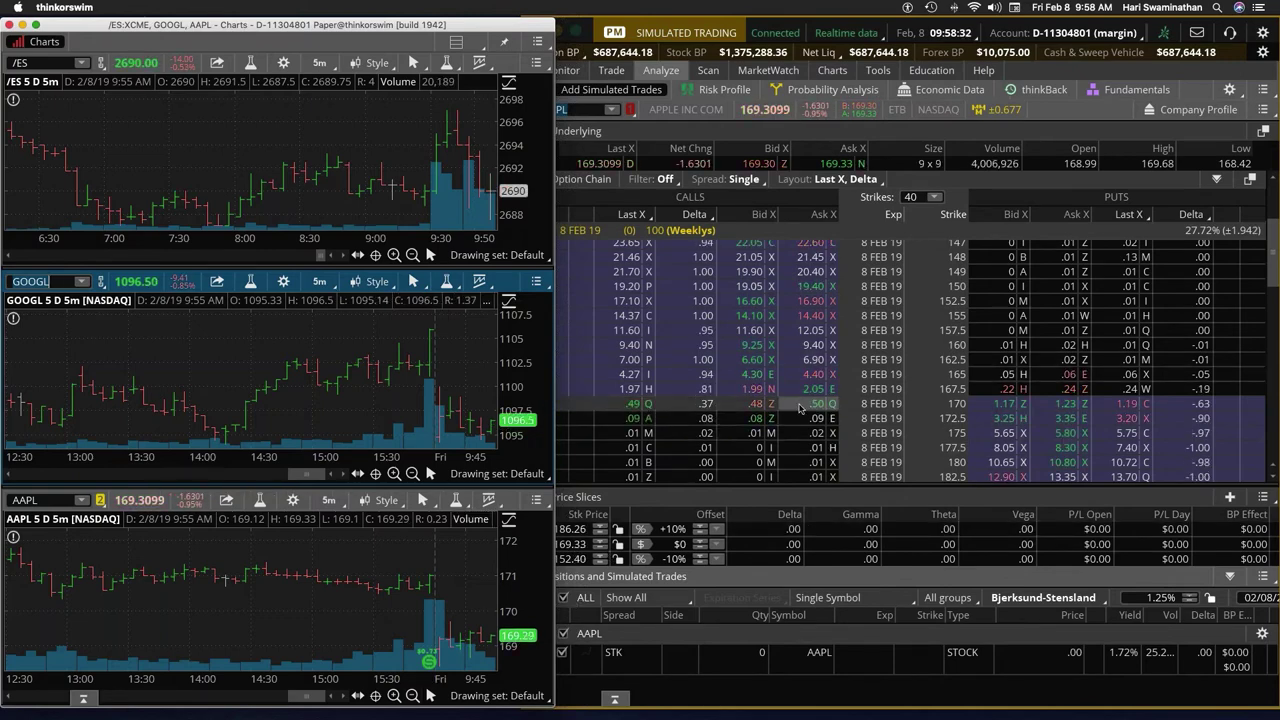
click(800, 408)
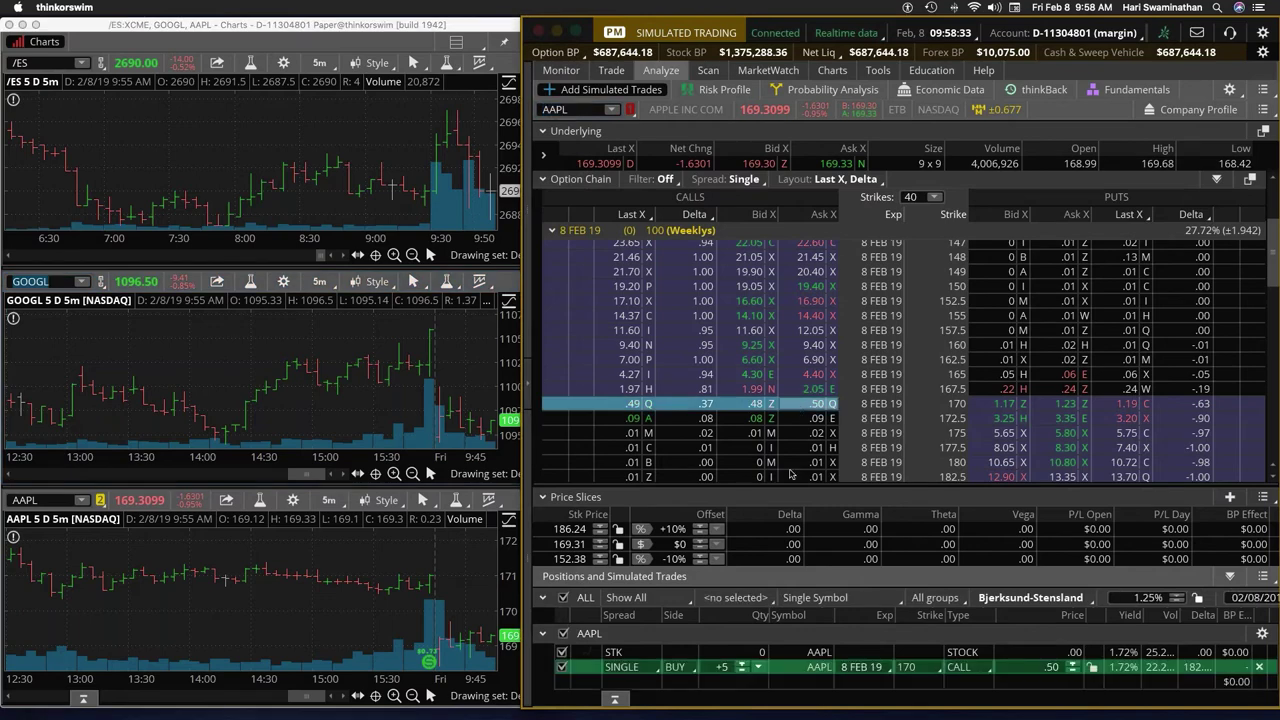
click(757, 668)
click(714, 573)
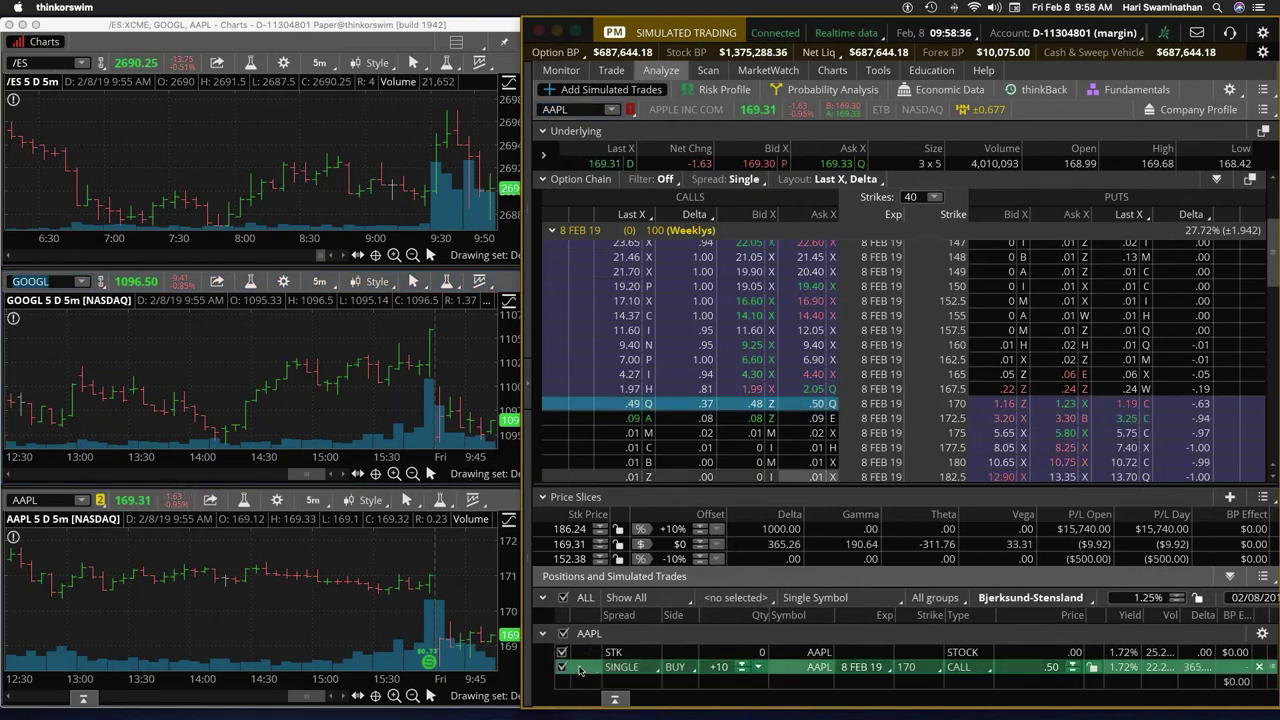
Turn the simulated 170 call trade into an order and send it, filling at .50.
right_click(577, 670)
click(642, 578)
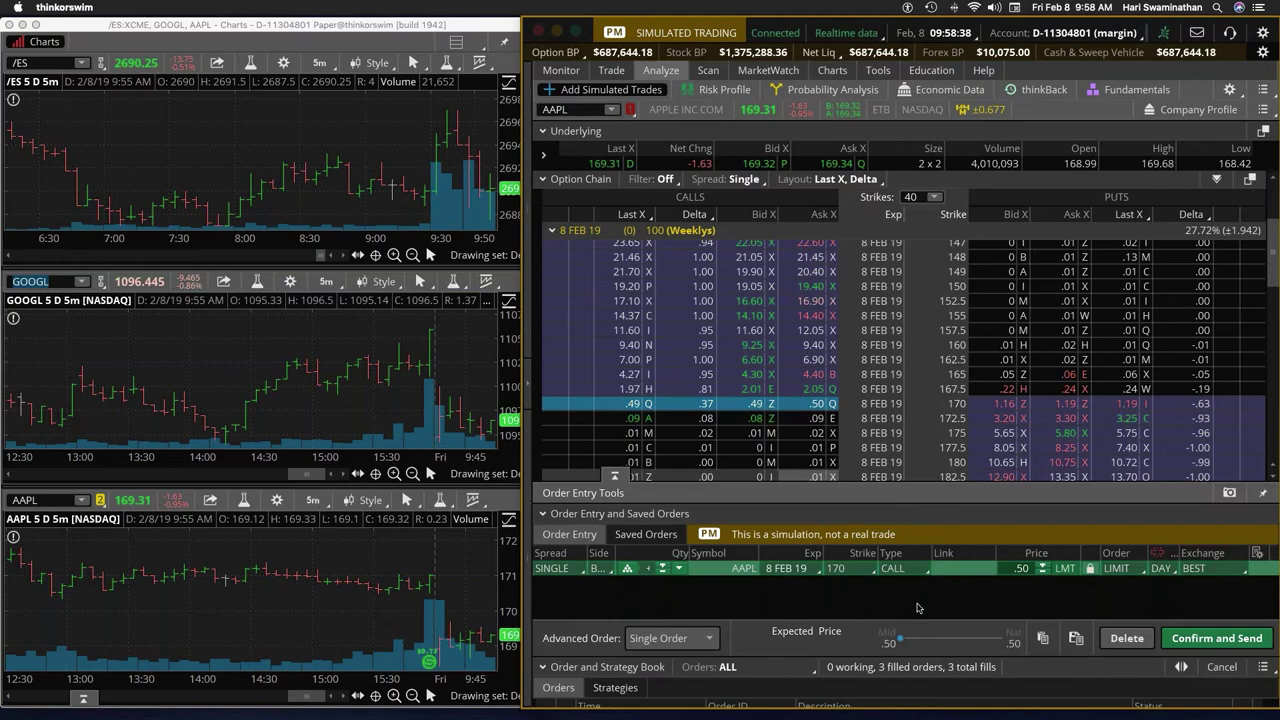
click(1215, 572)
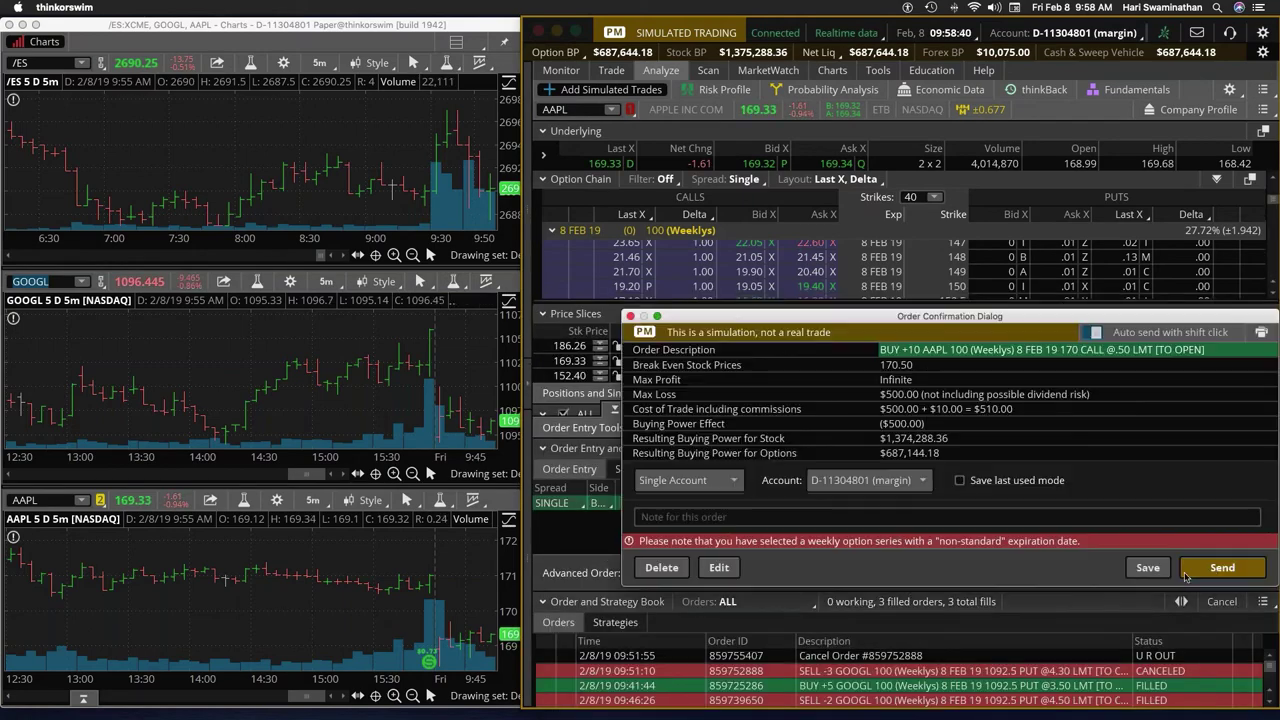
click(1220, 567)
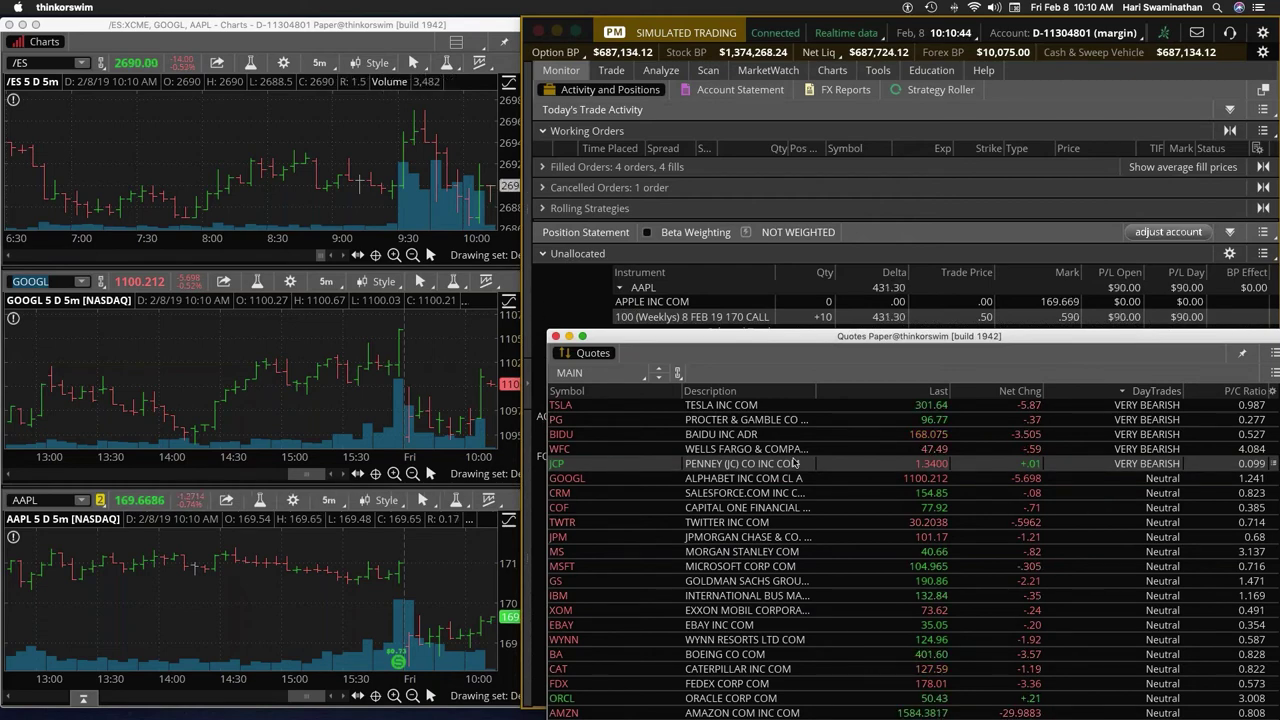
Send a closing sell of 5 AAPL 170 calls at .63, leaving 5 open with $67.50 P/L.
right_click(705, 320)
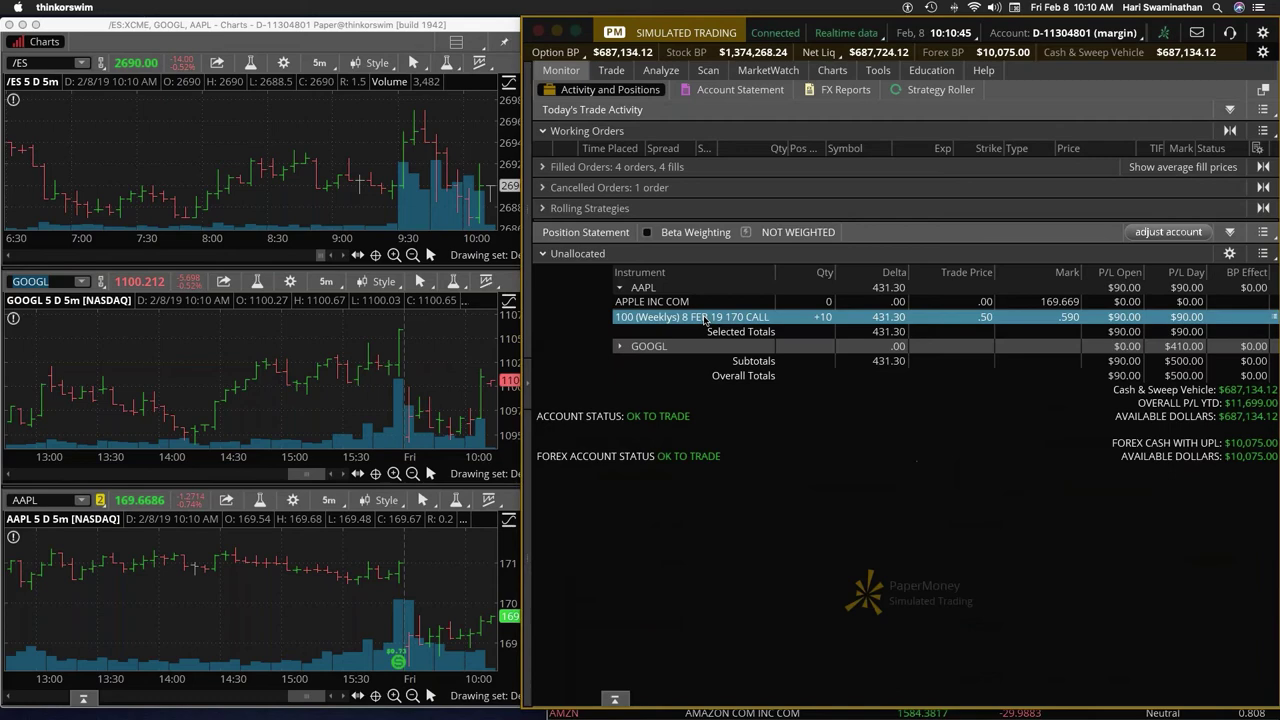
mouse_move(742, 337)
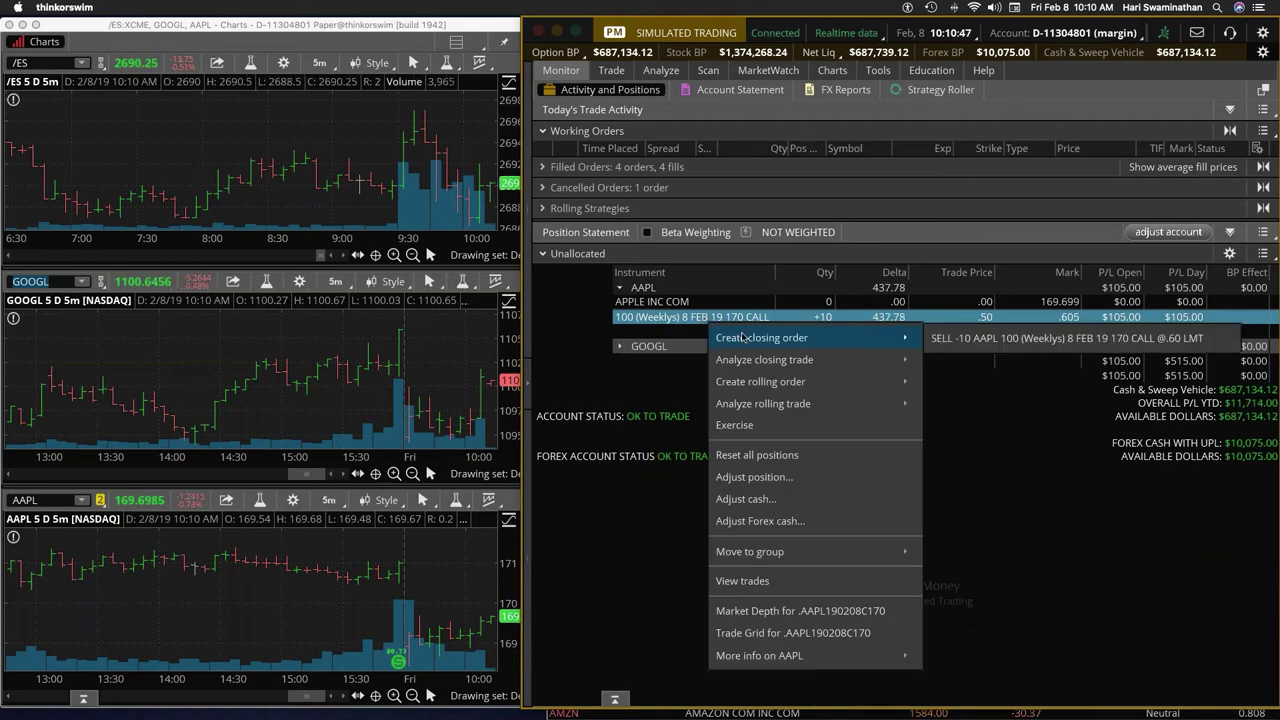
click(968, 340)
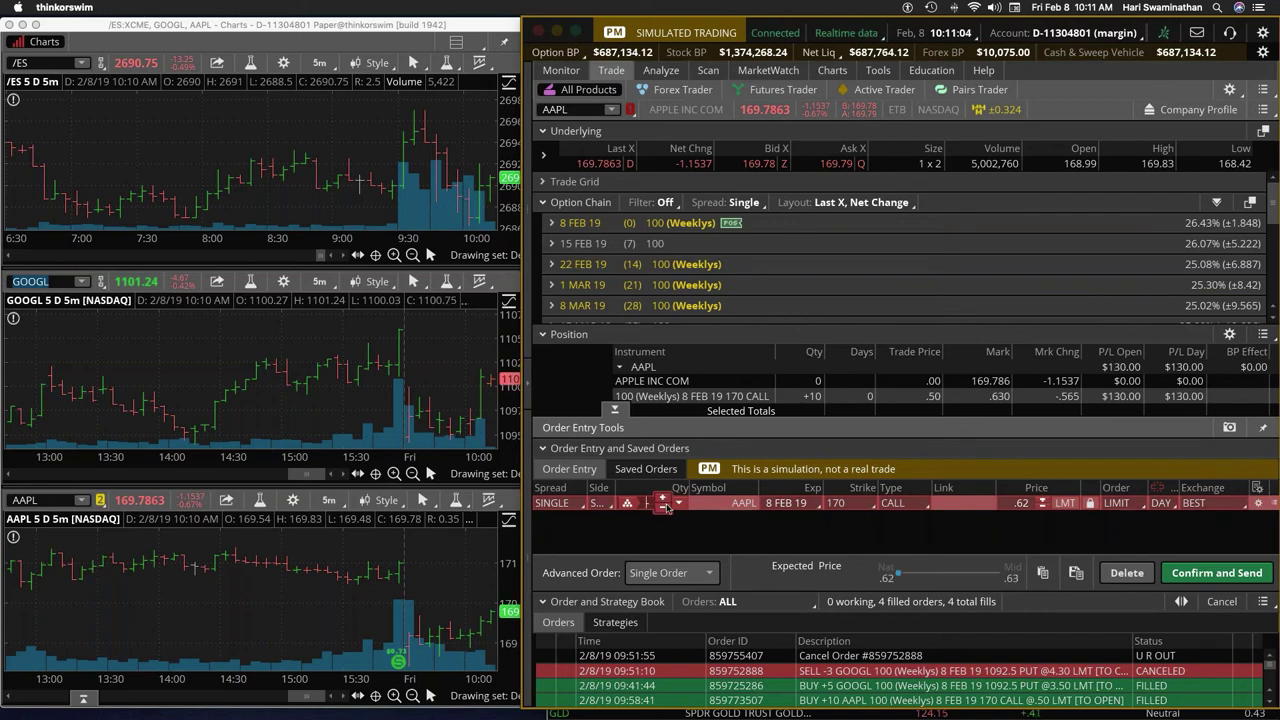
click(1190, 574)
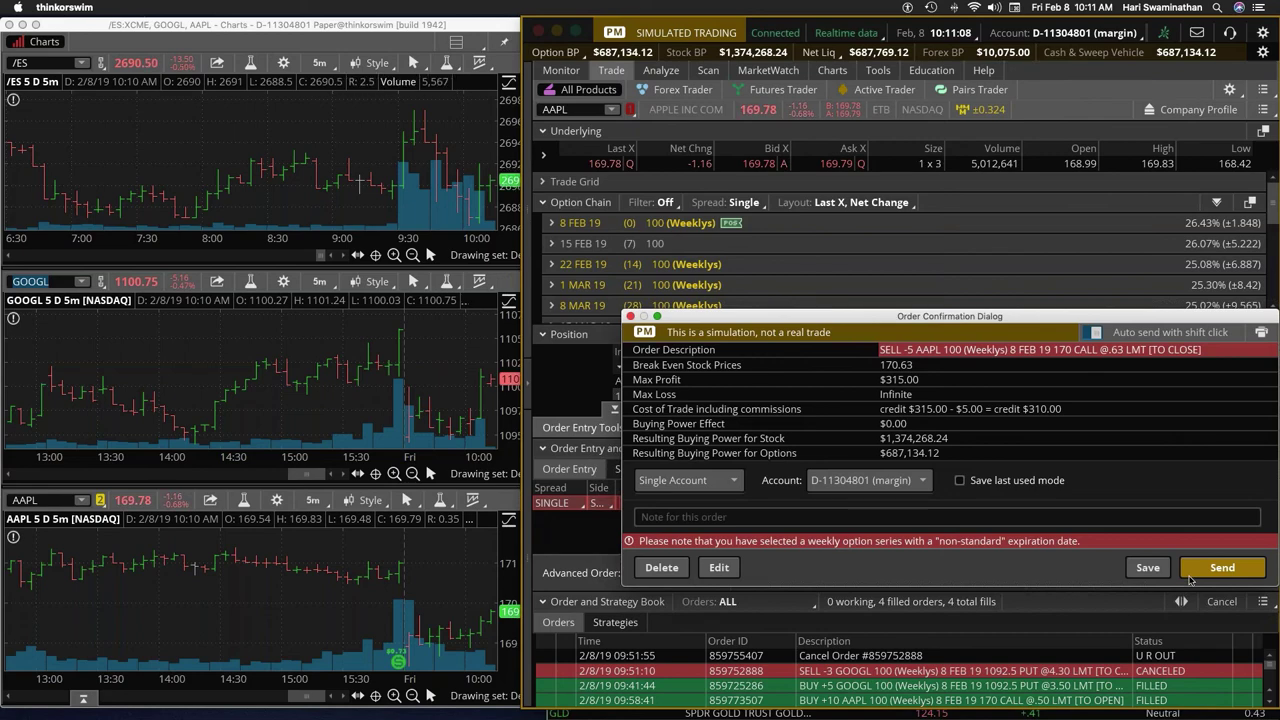
click(1206, 573)
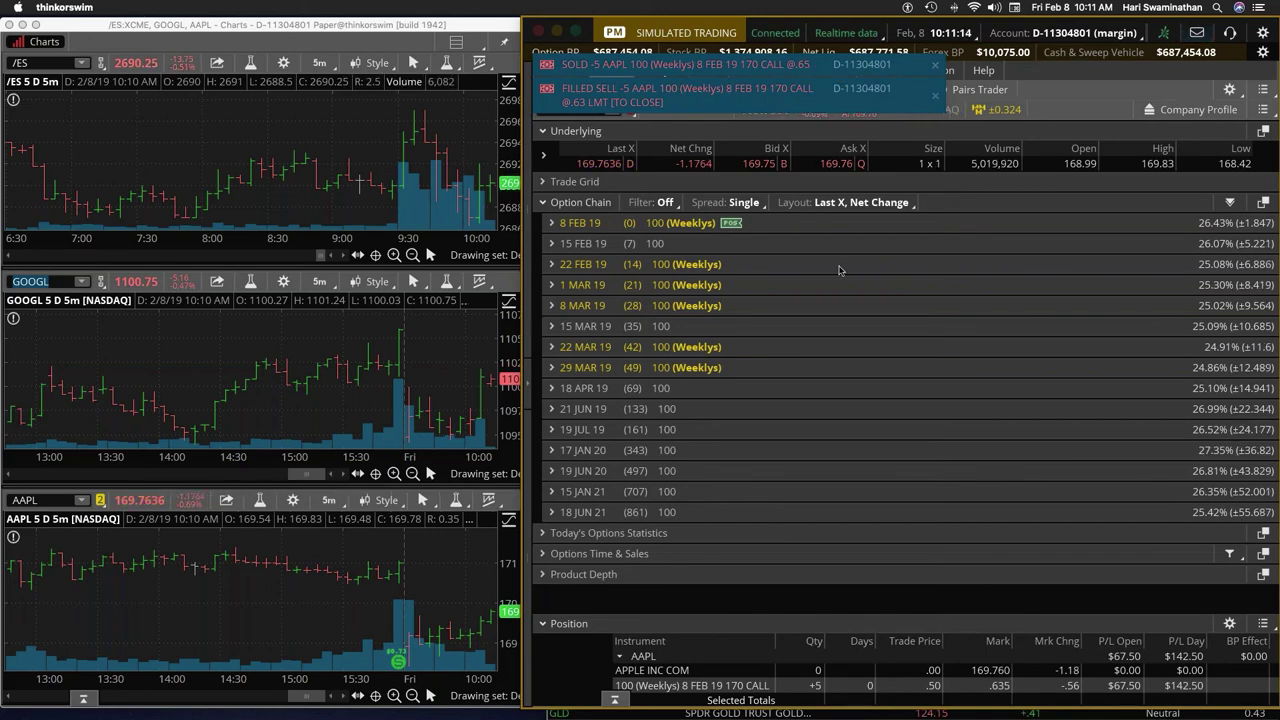
click(561, 70)
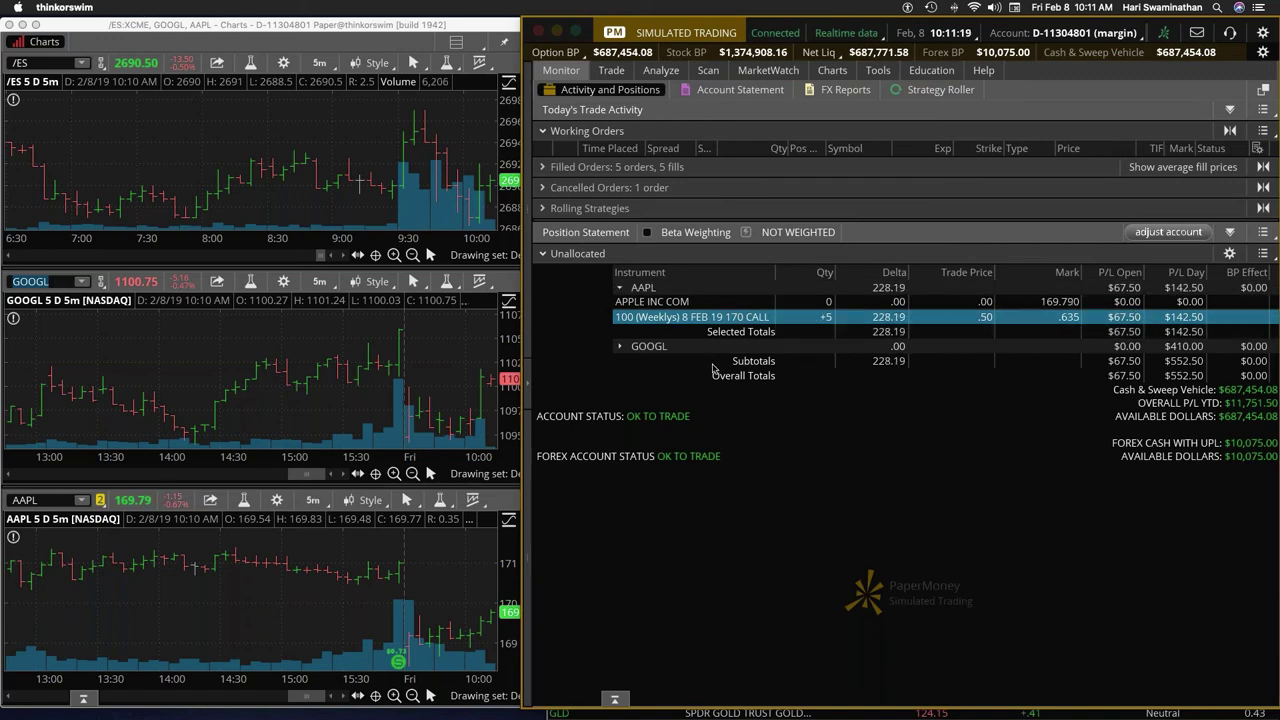
Create a closing sell order for the remaining 5 AAPL 170 calls at a raised limit.
right_click(835, 318)
click(880, 334)
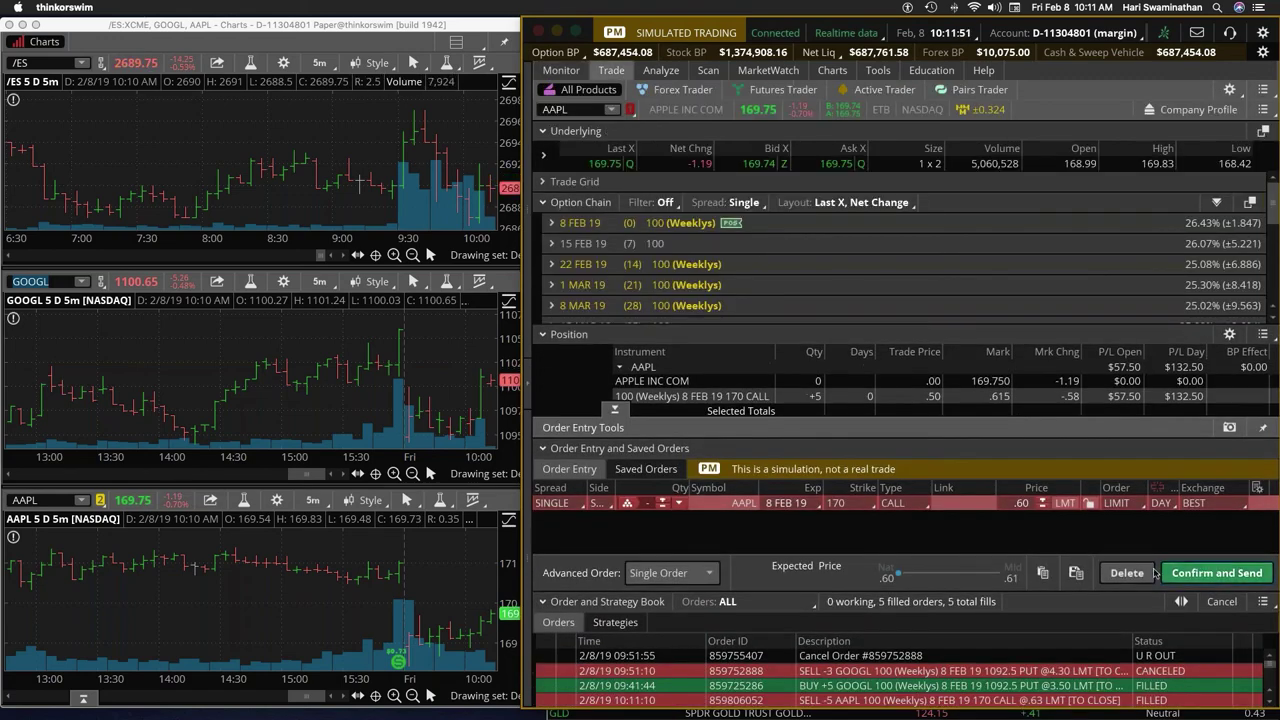
click(1042, 502)
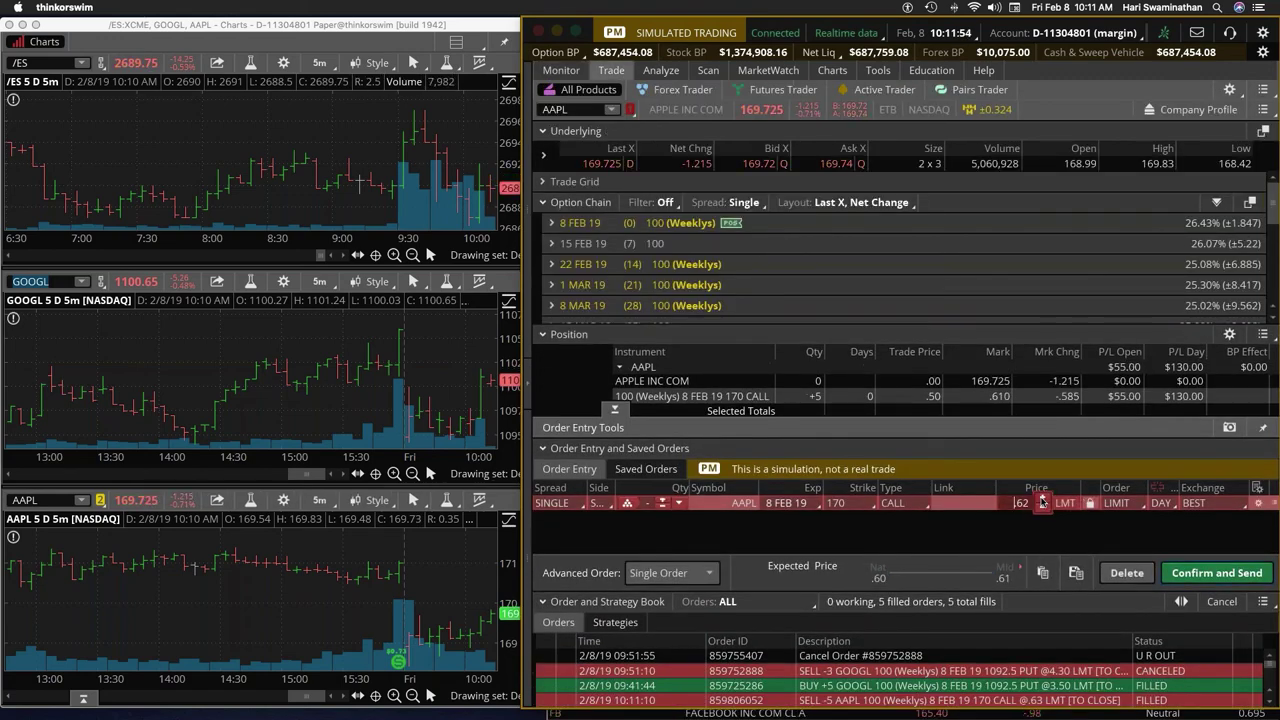
click(1217, 572)
click(1223, 563)
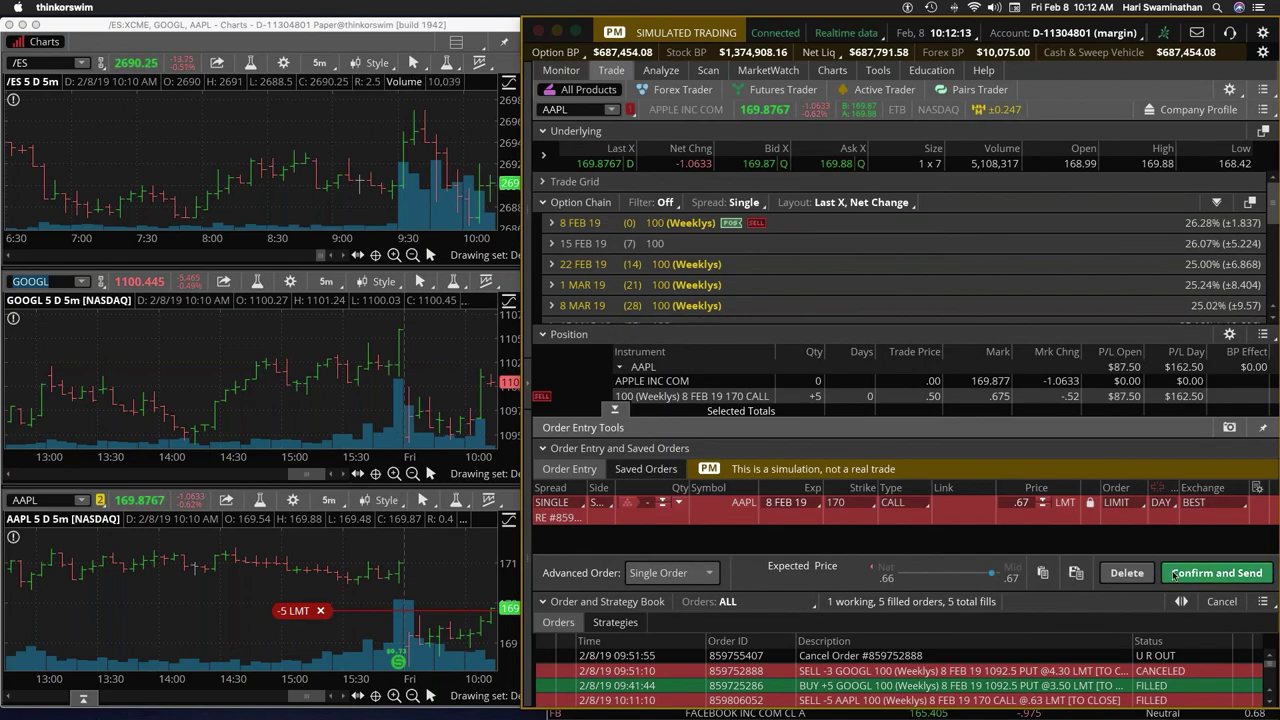
Send the repriced order so the calls fill at .67, leaving AAPL flat with $165 day P/L.
click(1217, 572)
click(1220, 566)
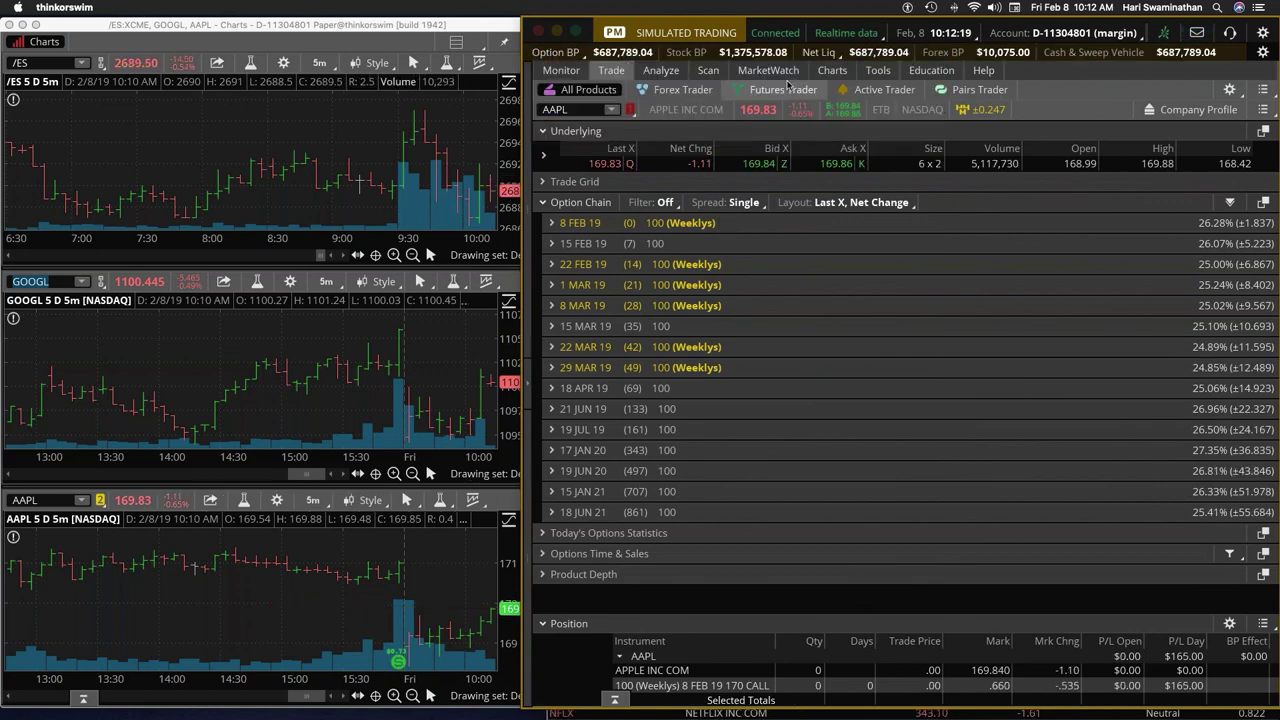
click(556, 72)
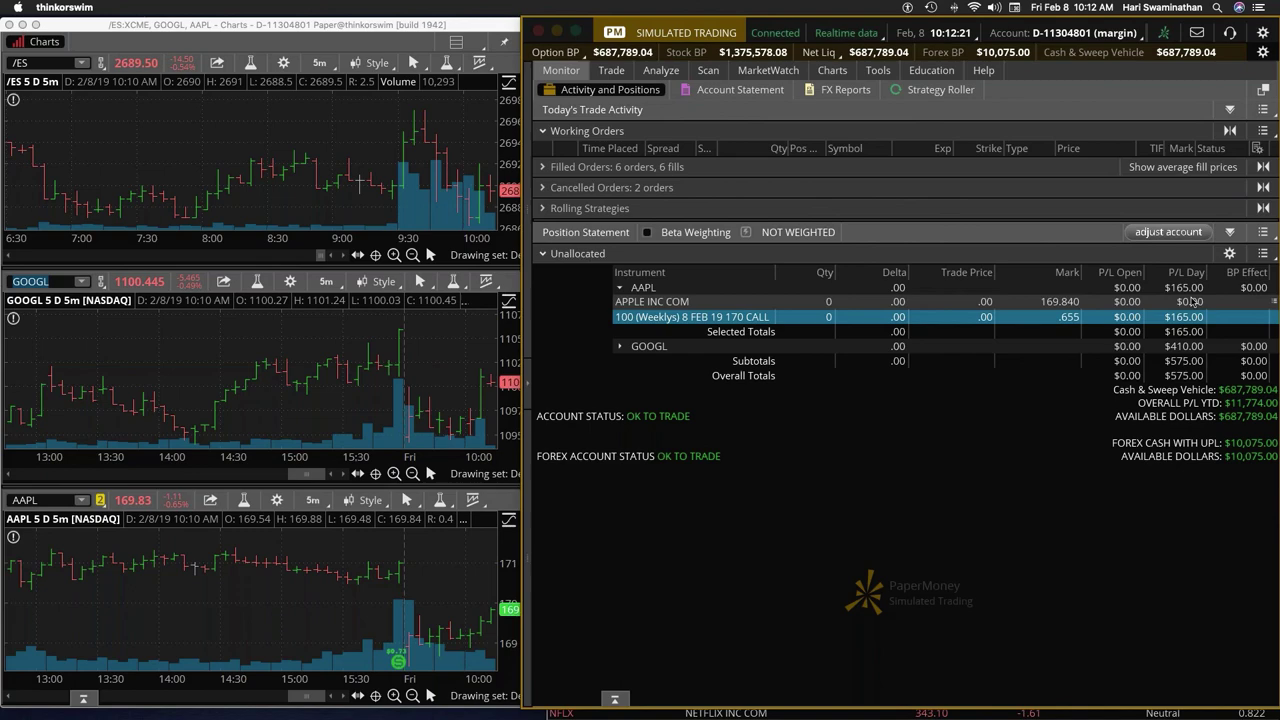